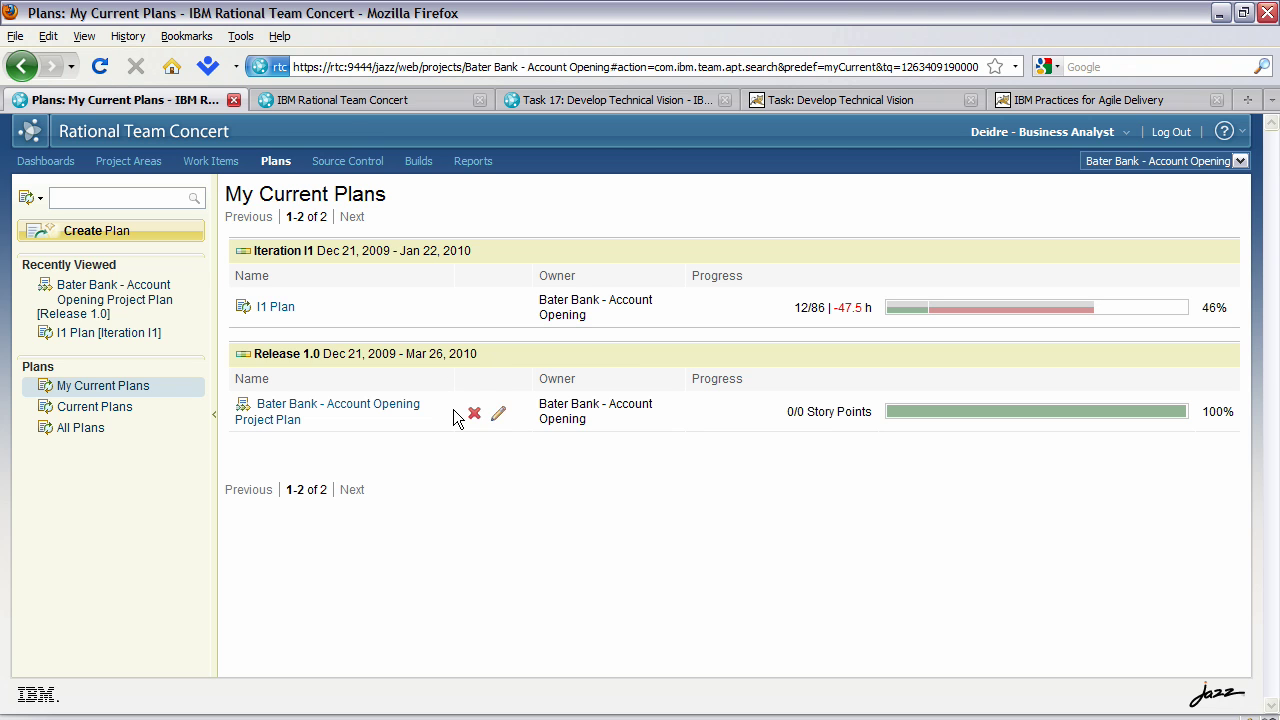
Open the Develop Technical Vision task from the I1 Plan and view its detailed description
left_click(363, 102)
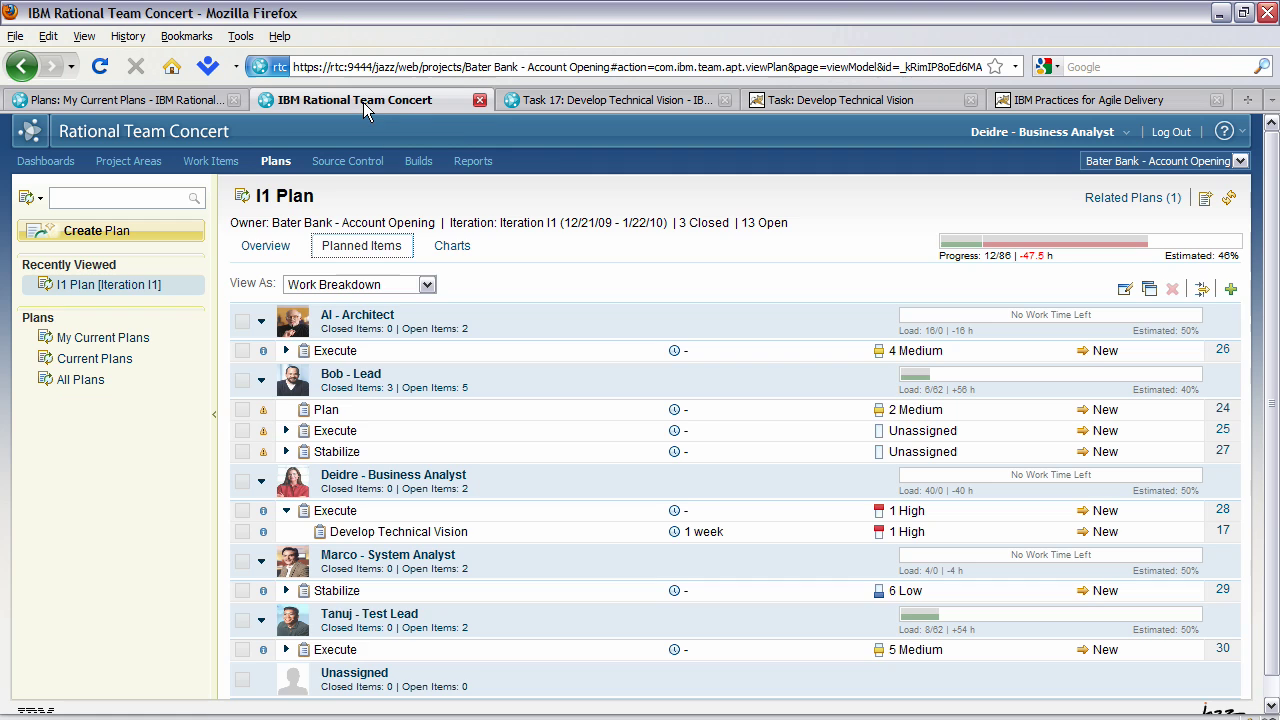
left_click(411, 541)
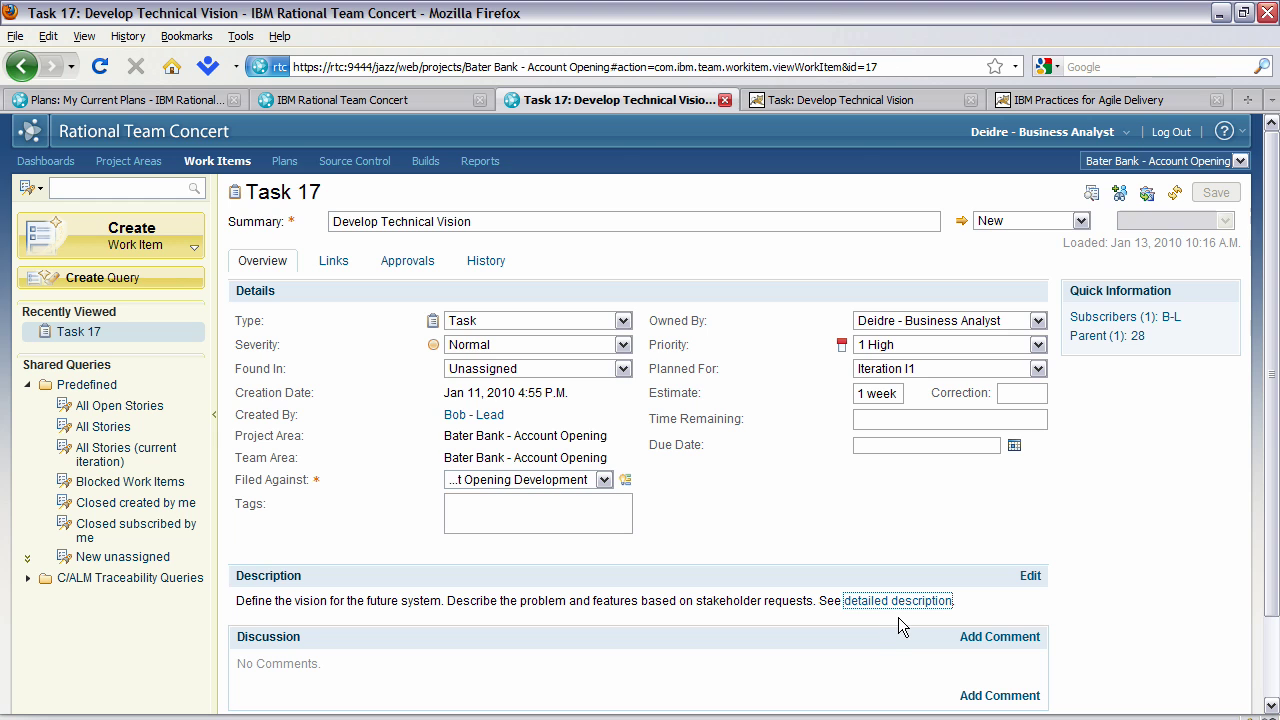
left_click(894, 606)
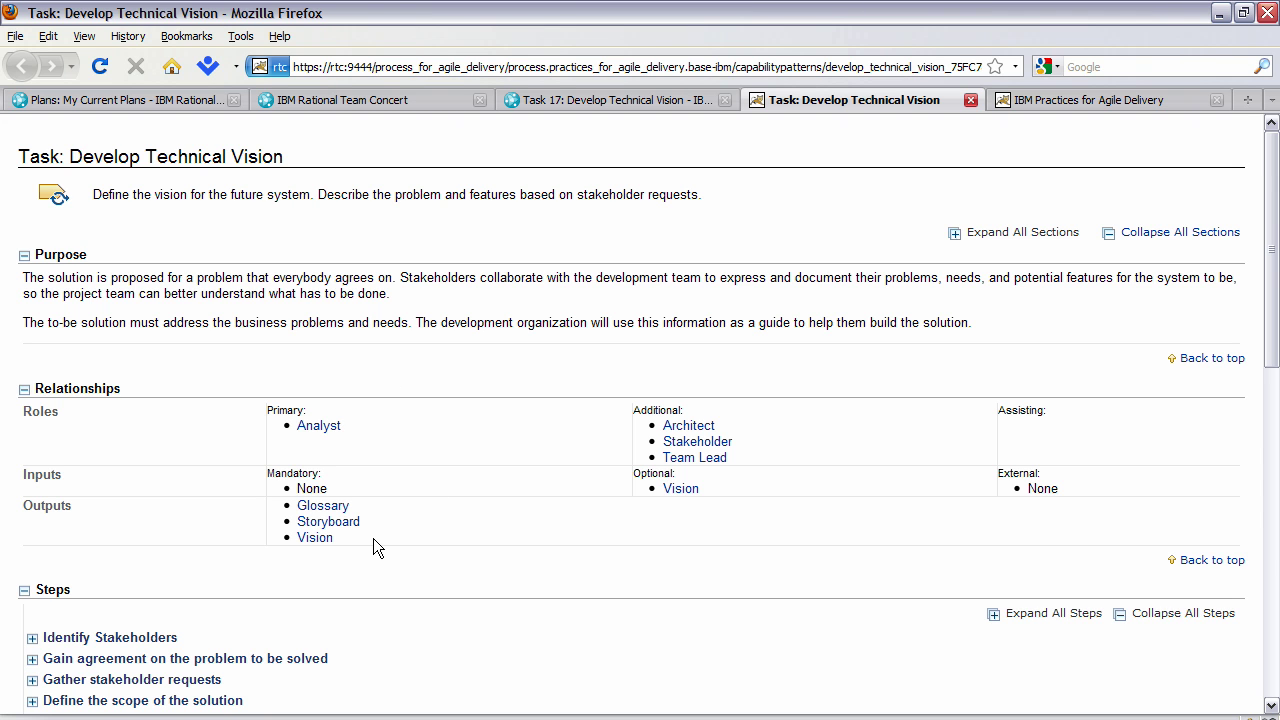
Return to Task 17, show its links and preview the Account Opening Vision and Thoughts and Ideas requirements
key("ctrl+Page_Up")
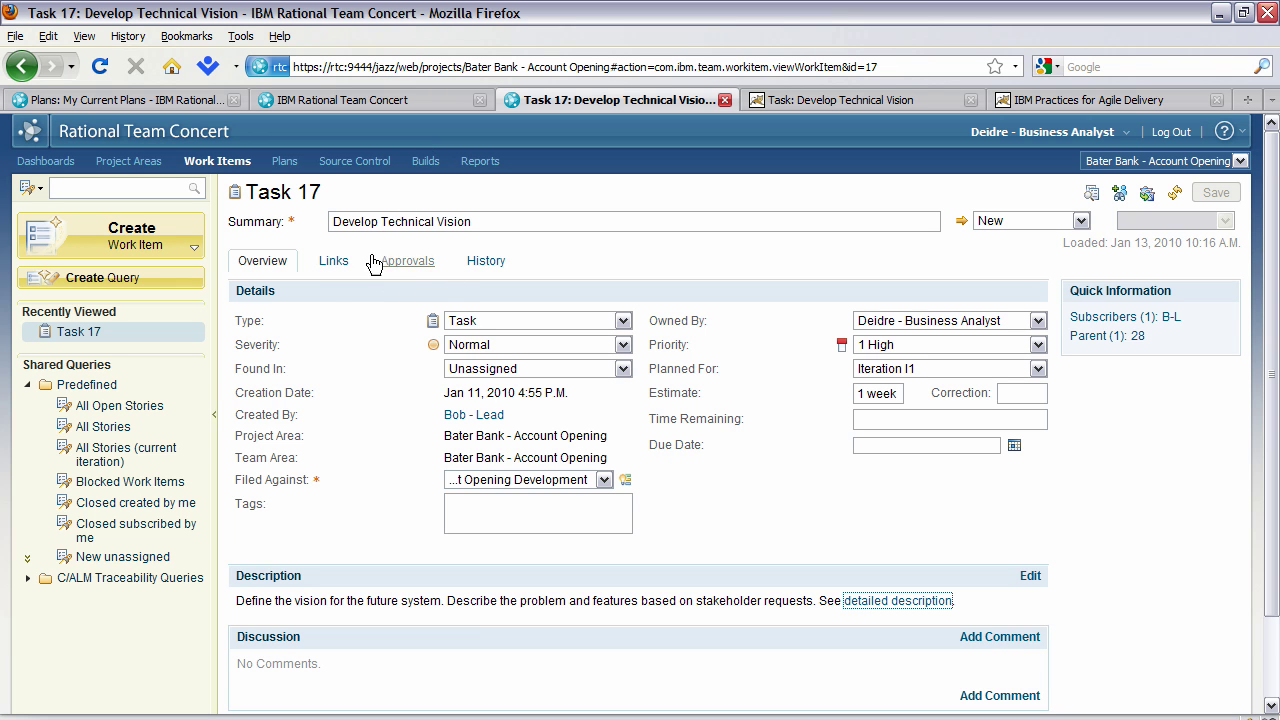
left_click(332, 266)
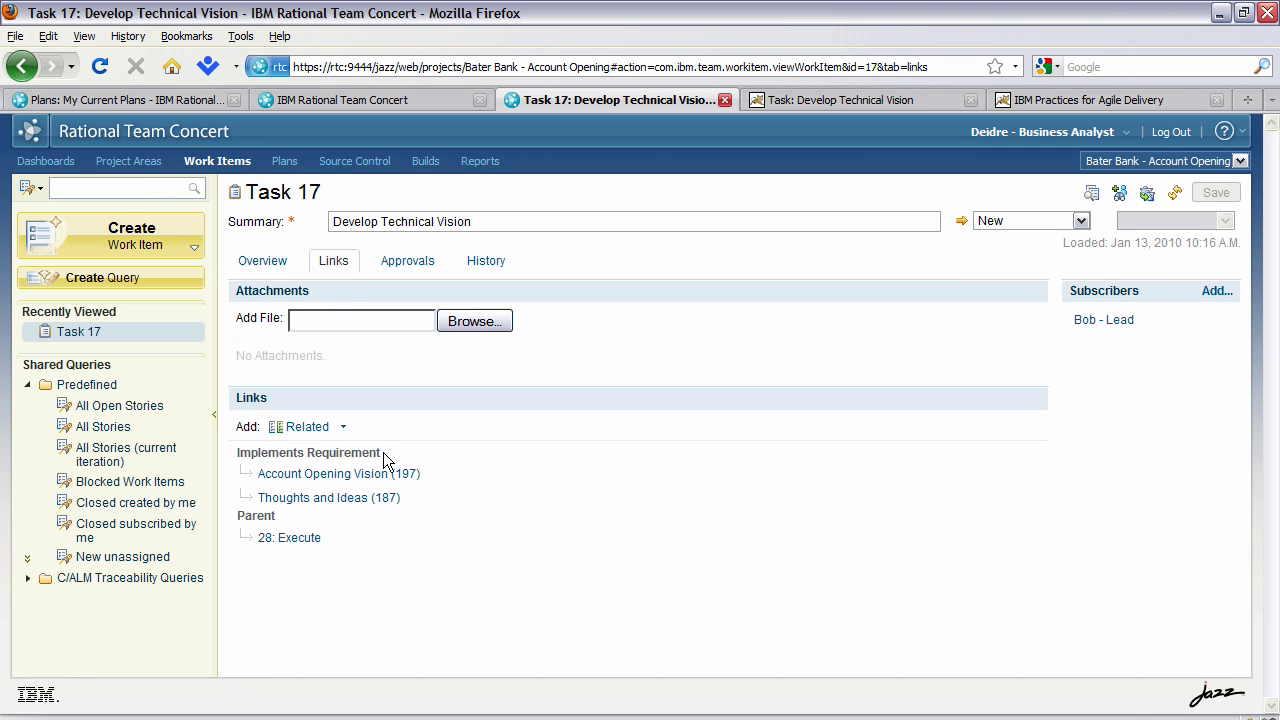
mouse_move(328, 476)
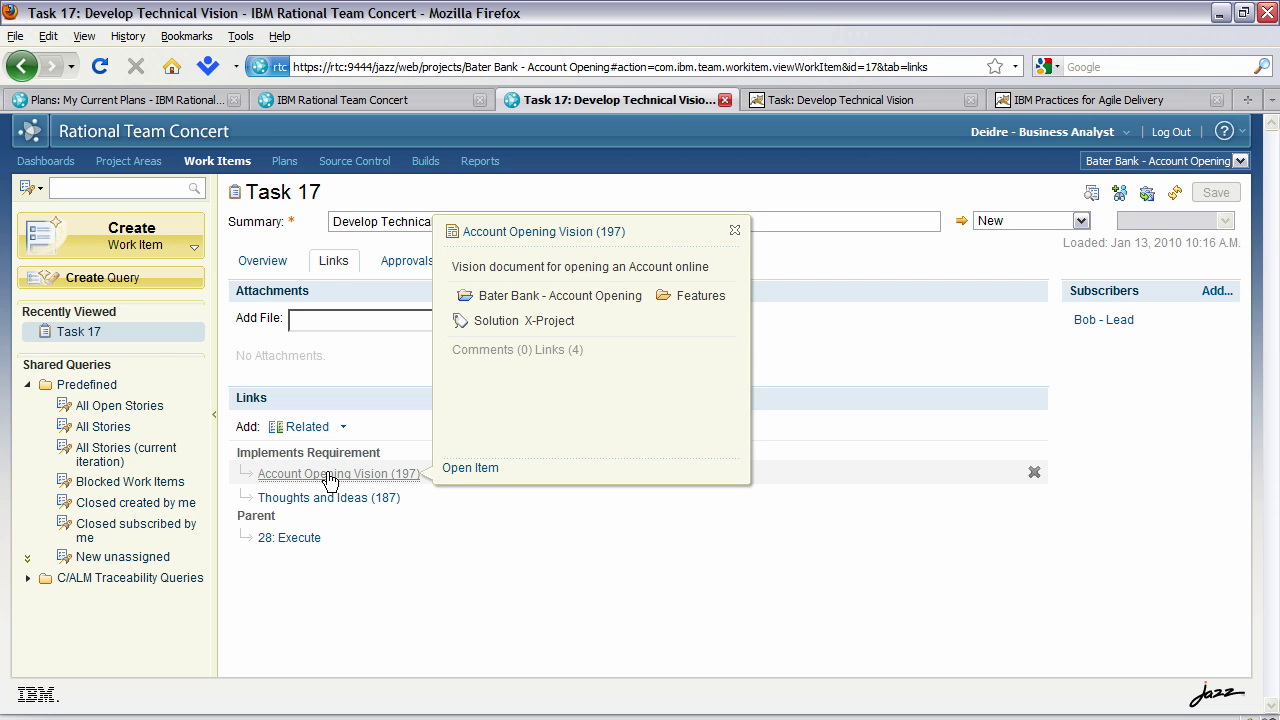
mouse_move(330, 500)
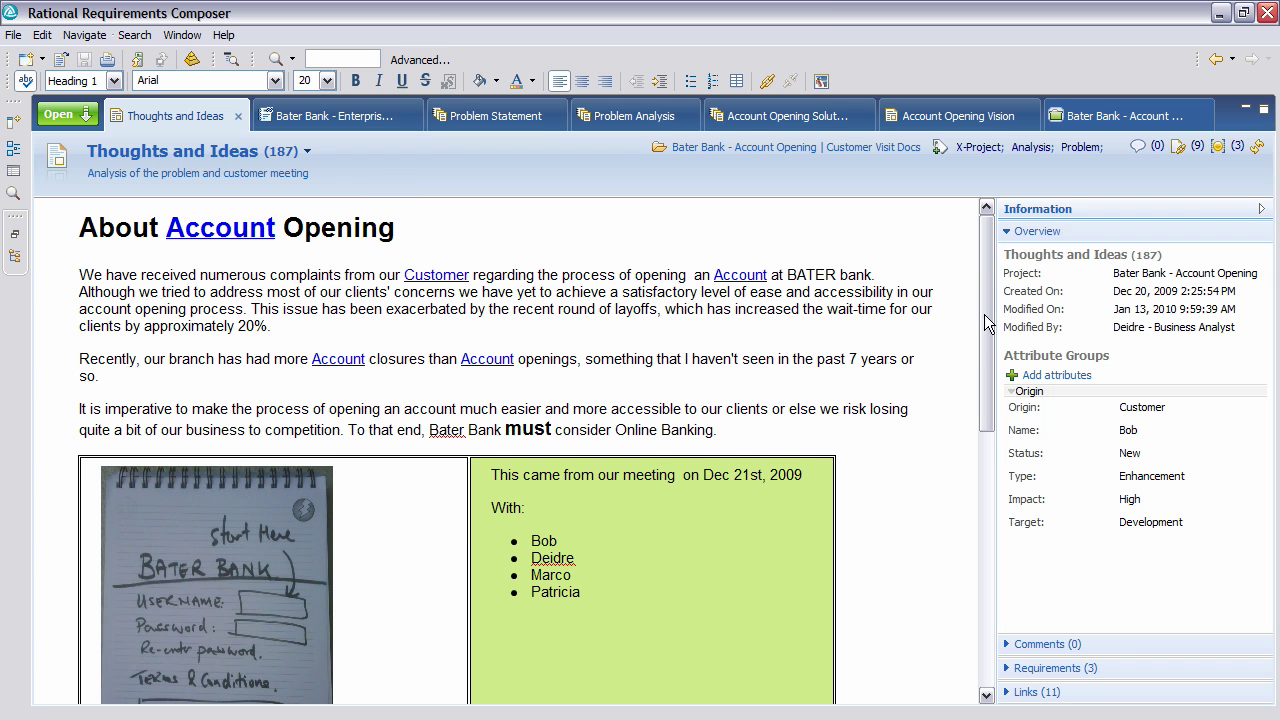
Review the Thoughts and Ideas document in Rational Requirements Composer, including its Account term, and view the Bater Bank - Enterprise Terms glossary
left_click_drag(984, 314, 982, 397)
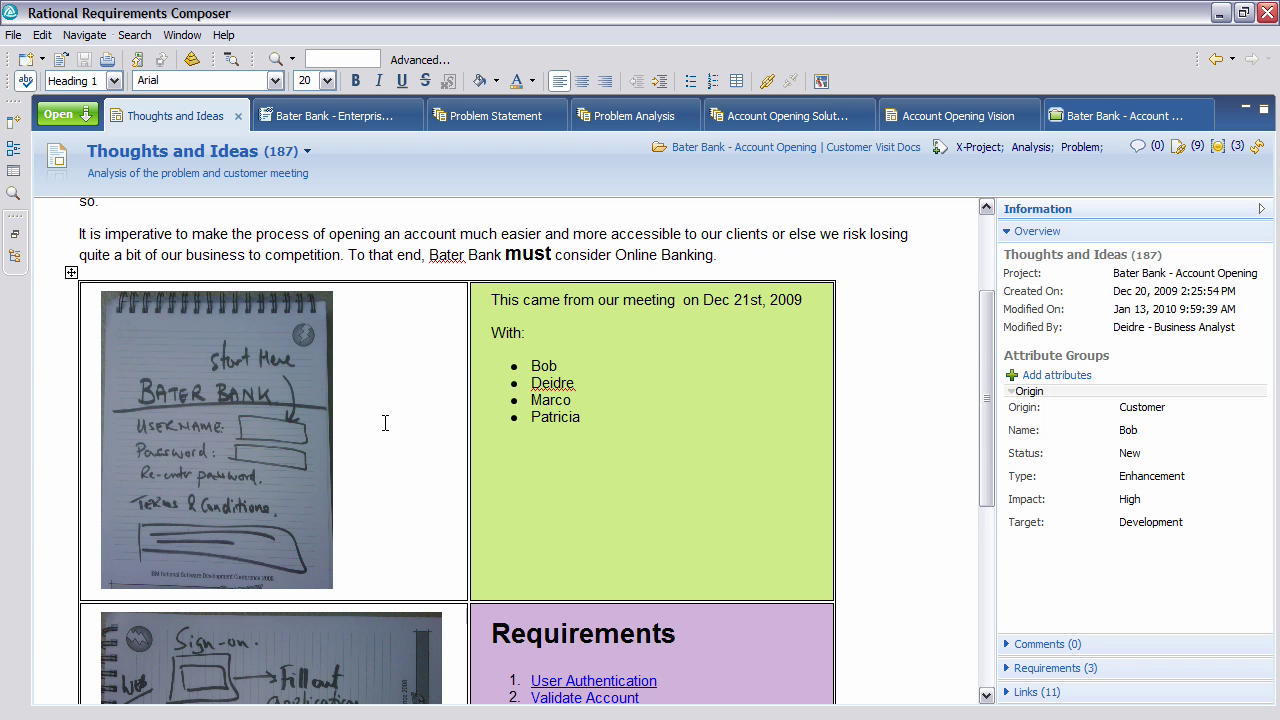
scroll(990, 445, "down", 3)
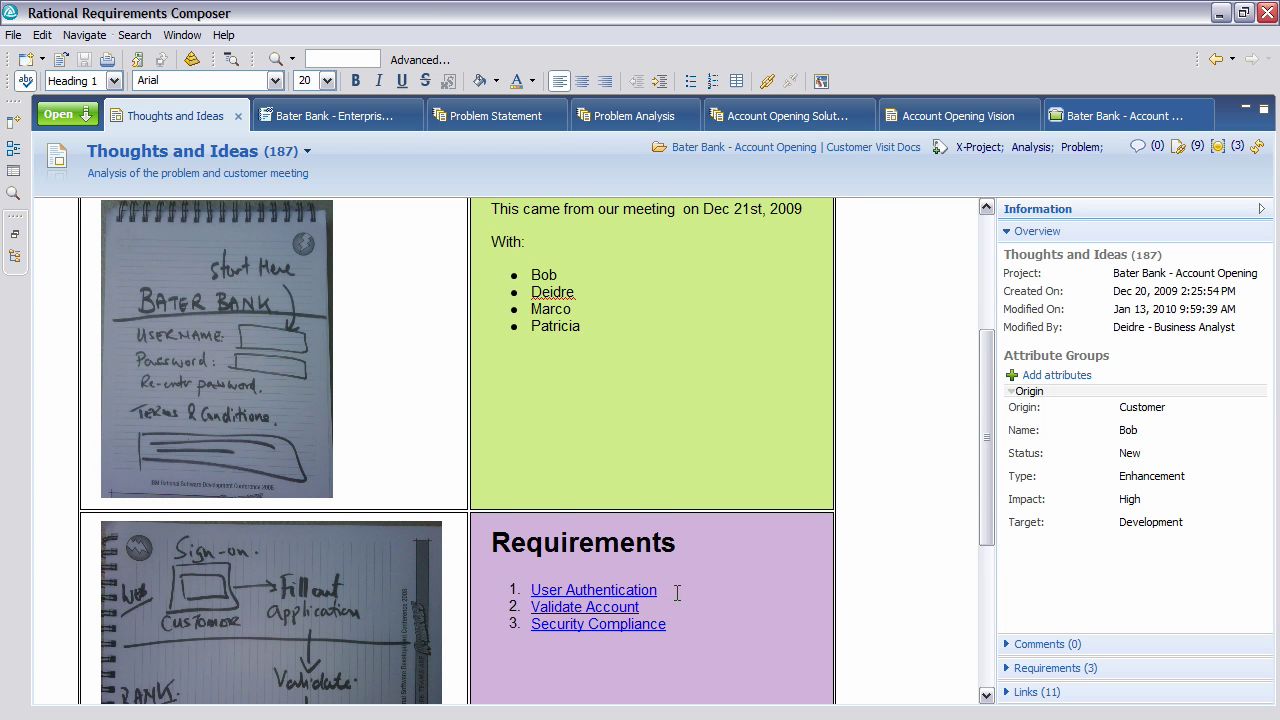
left_click_drag(989, 515, 968, 355)
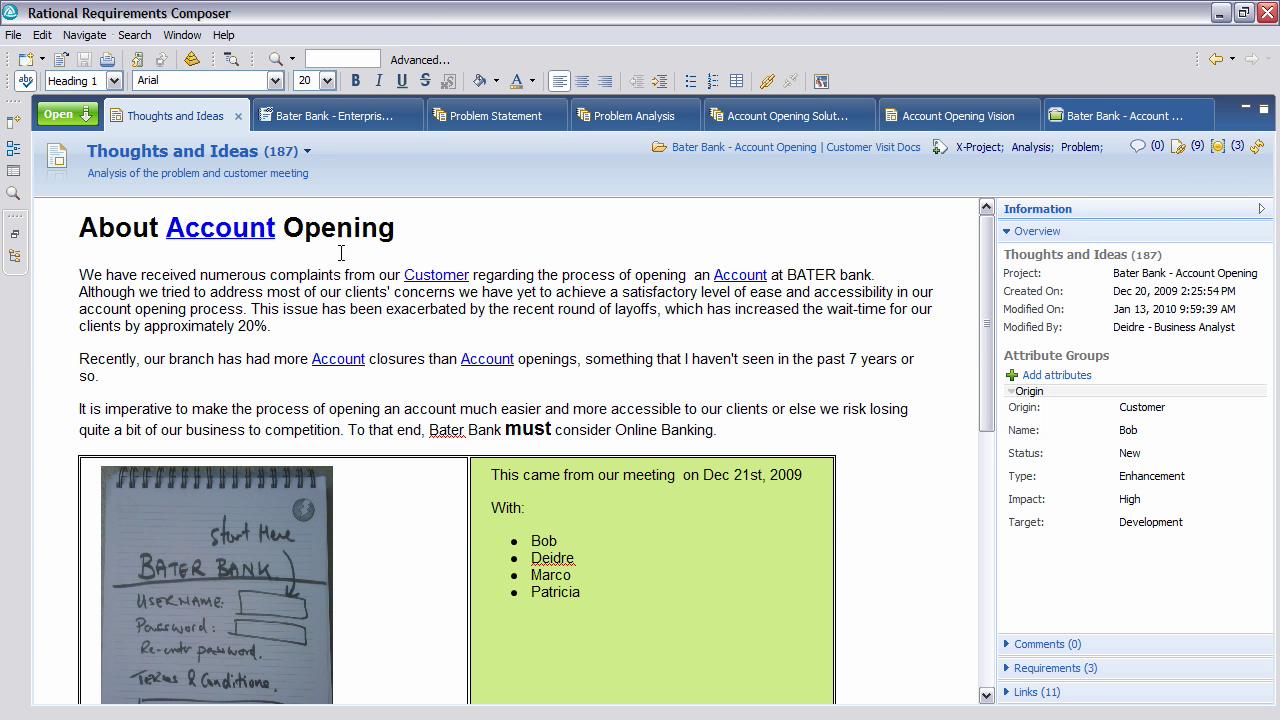
mouse_move(261, 231)
left_click(361, 118)
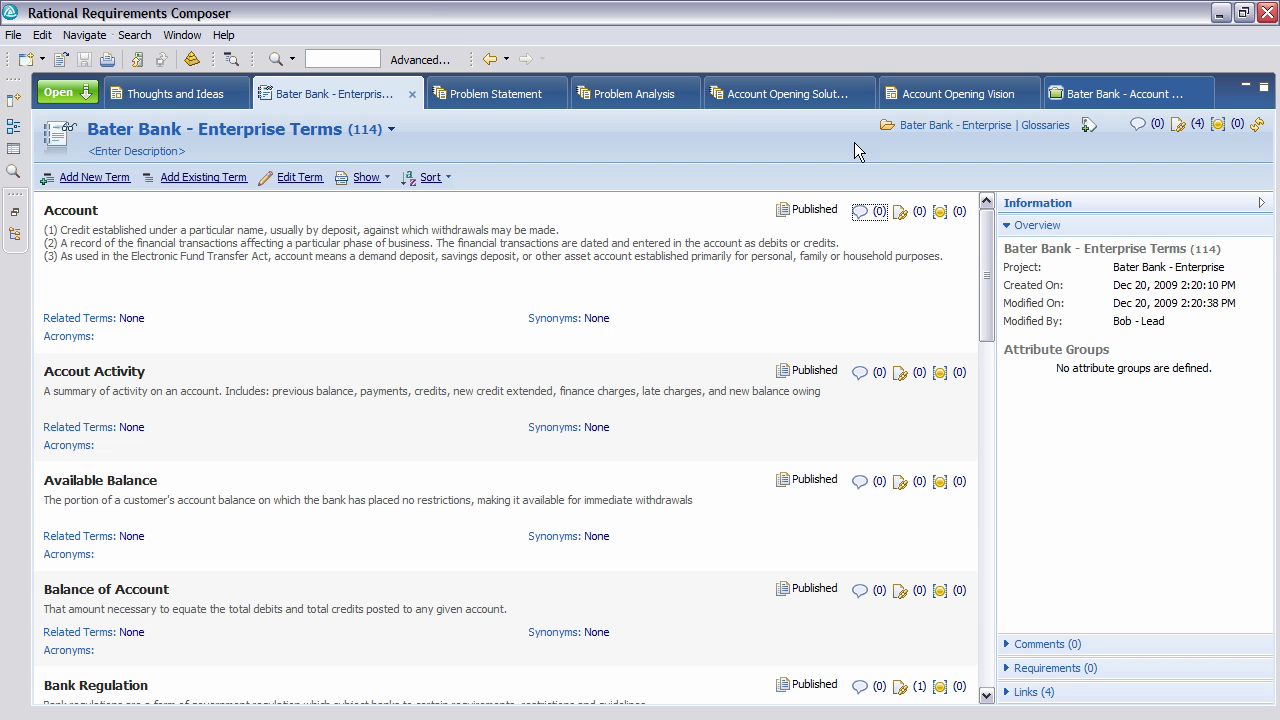
View the problem statement in the Account Opening Vision document and preview the definitions of its Customer and Account terms
left_click(926, 95)
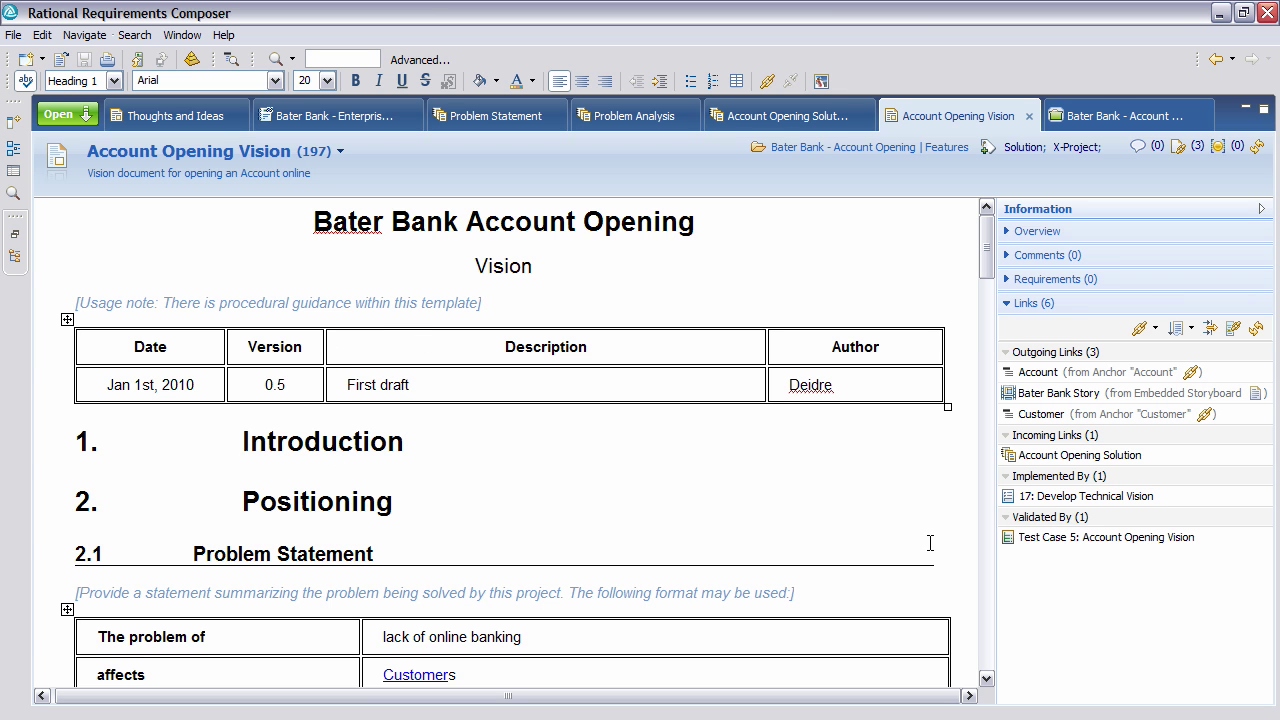
scroll(985, 272, "down", 3)
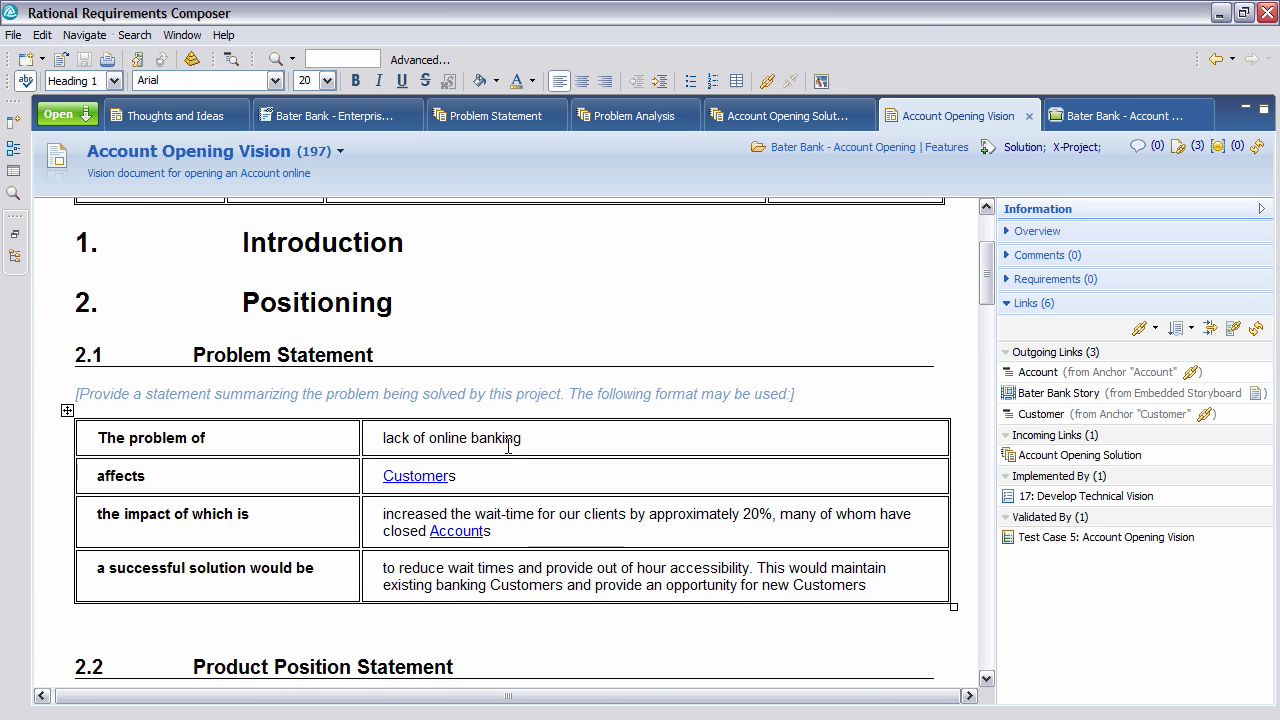
mouse_move(426, 474)
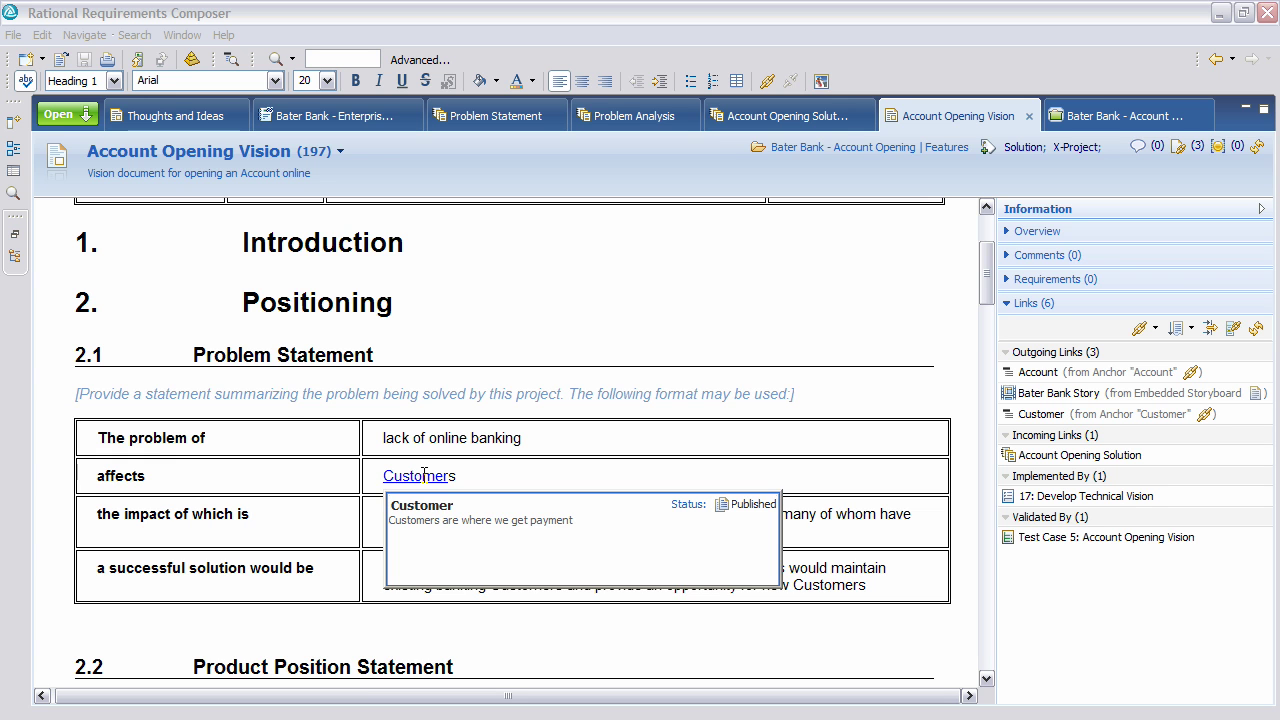
mouse_move(452, 539)
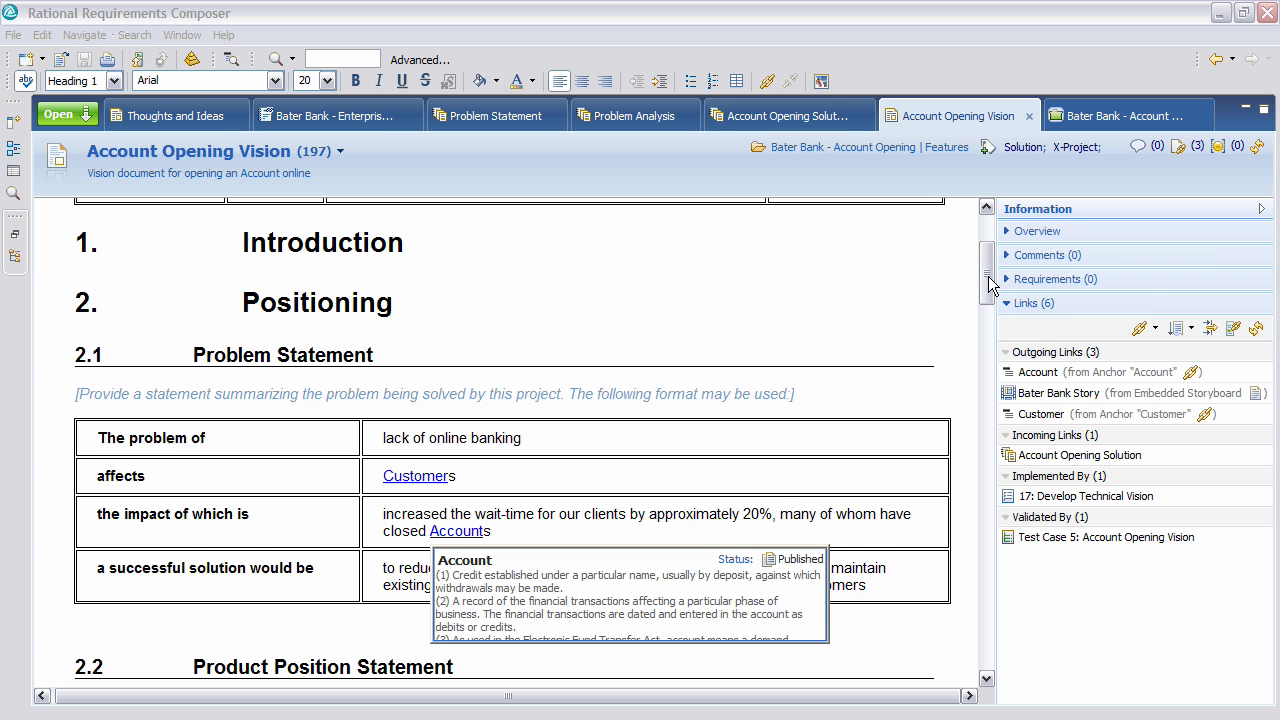
Step through the embedded Bater Bank Story storyboard from Welcome sign on to Enter Password
left_click_drag(988, 285, 982, 563)
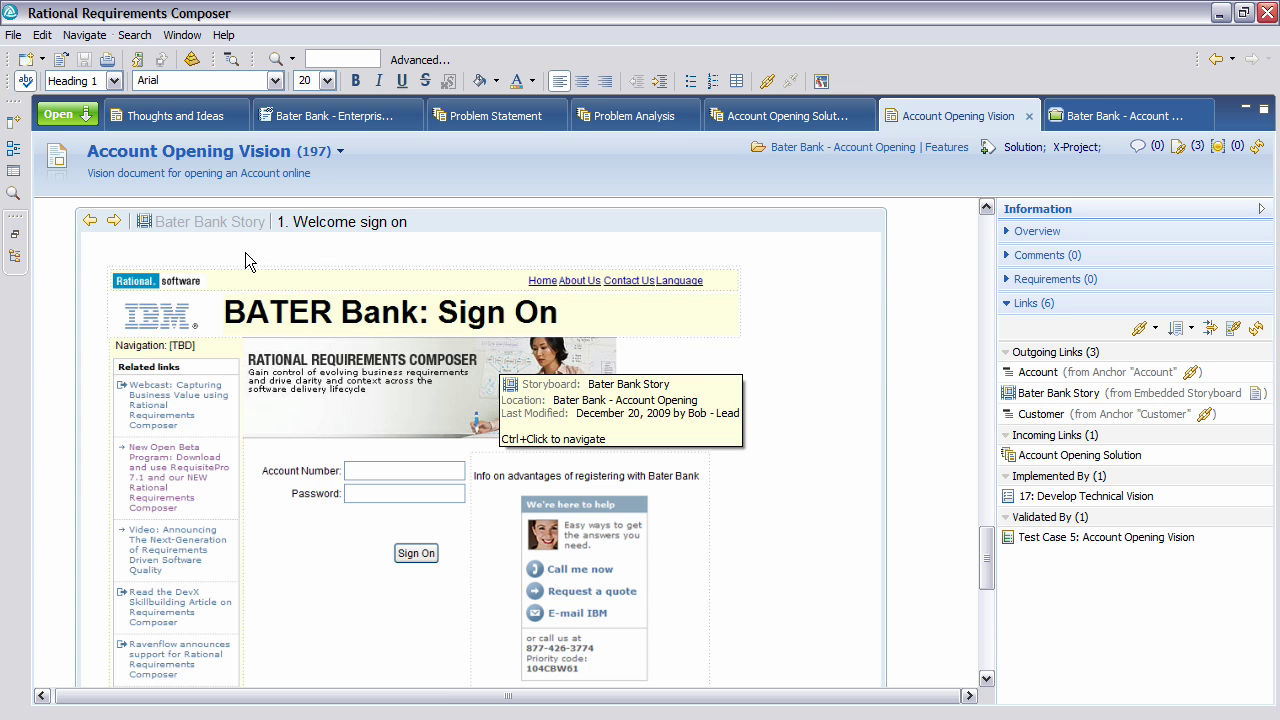
left_click(114, 222)
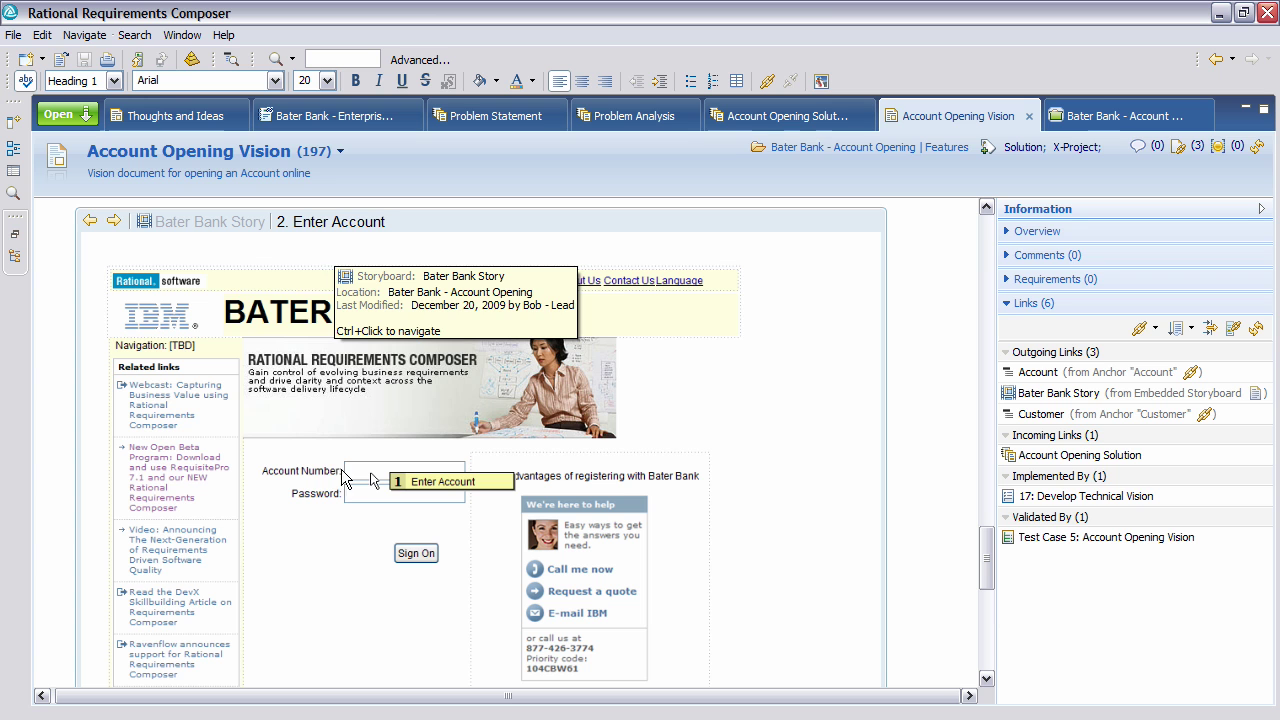
left_click(115, 222)
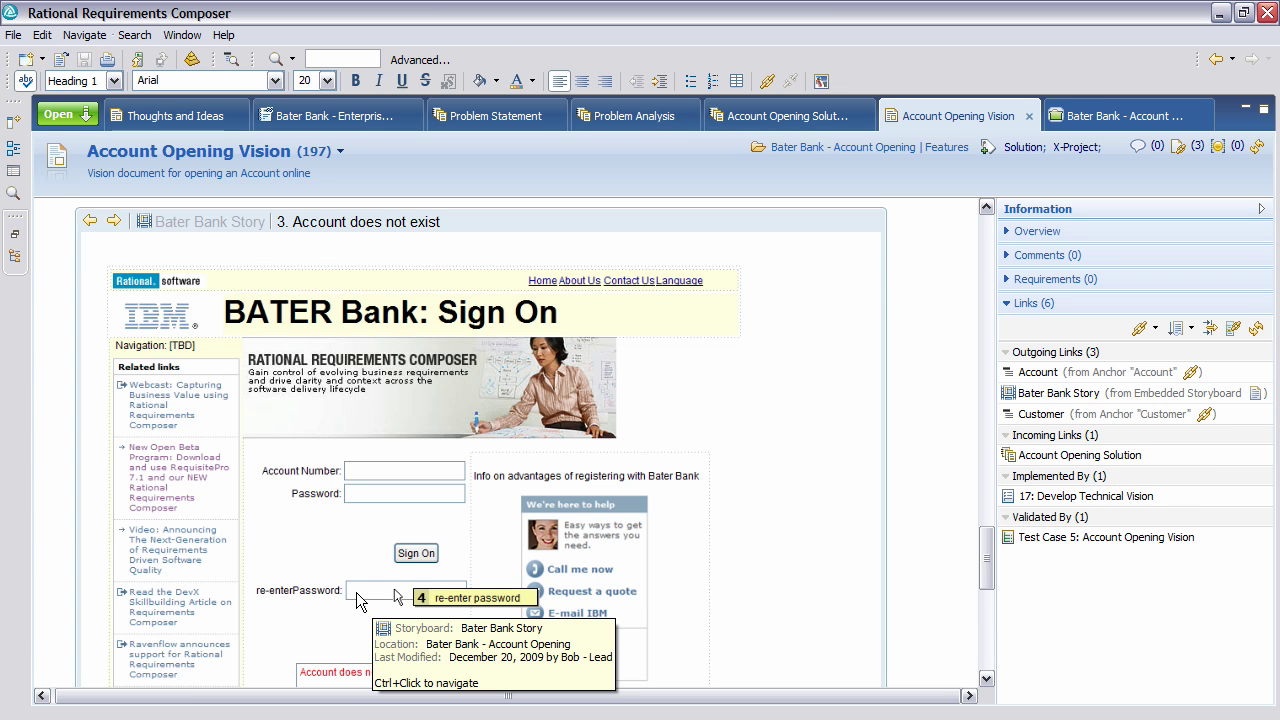
left_click(113, 221)
scroll(112, 221, "up", 3)
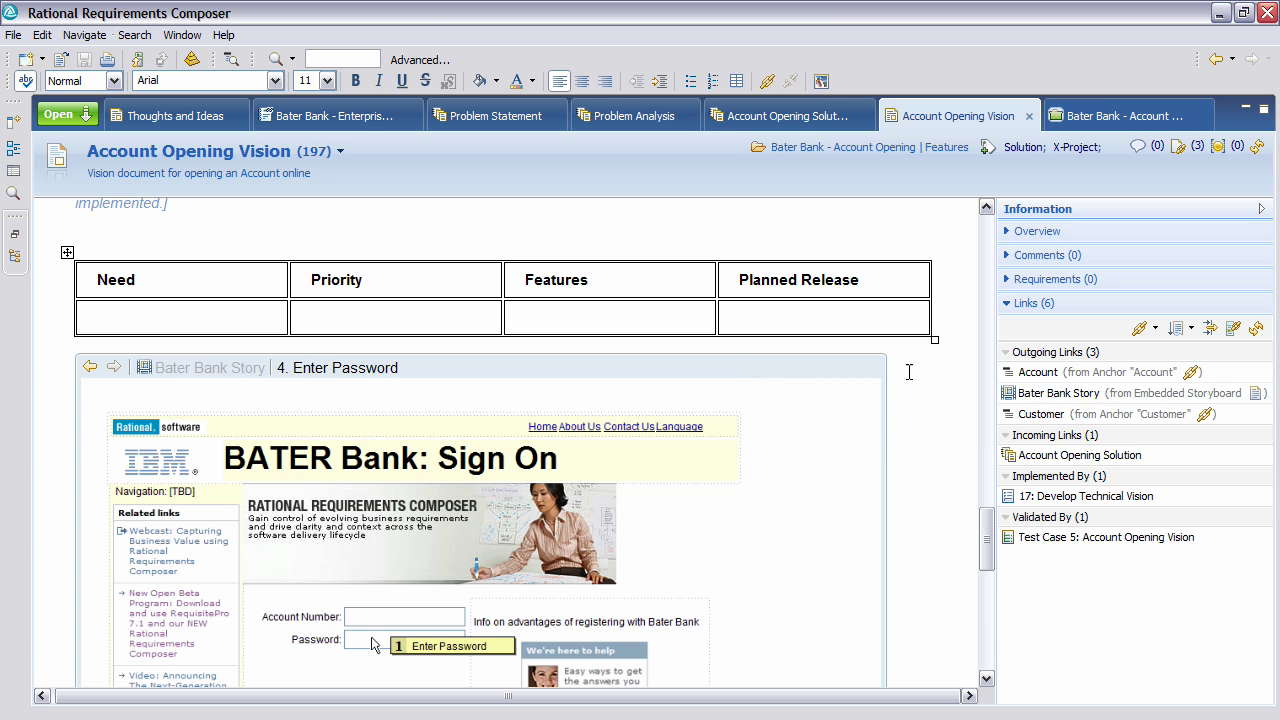
Locate the sources of the vision document's outgoing links to Account, Bater Bank Story and Customer, and check its implementing task link
left_click(1112, 374)
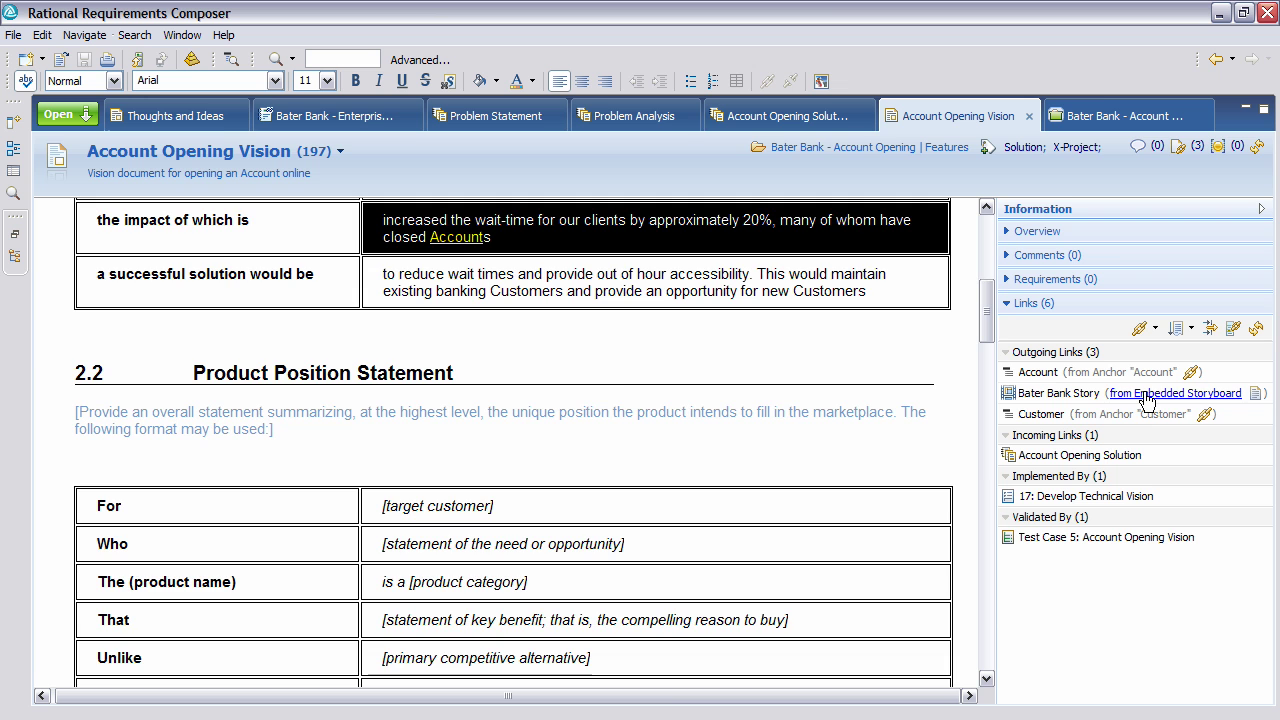
left_click(1145, 396)
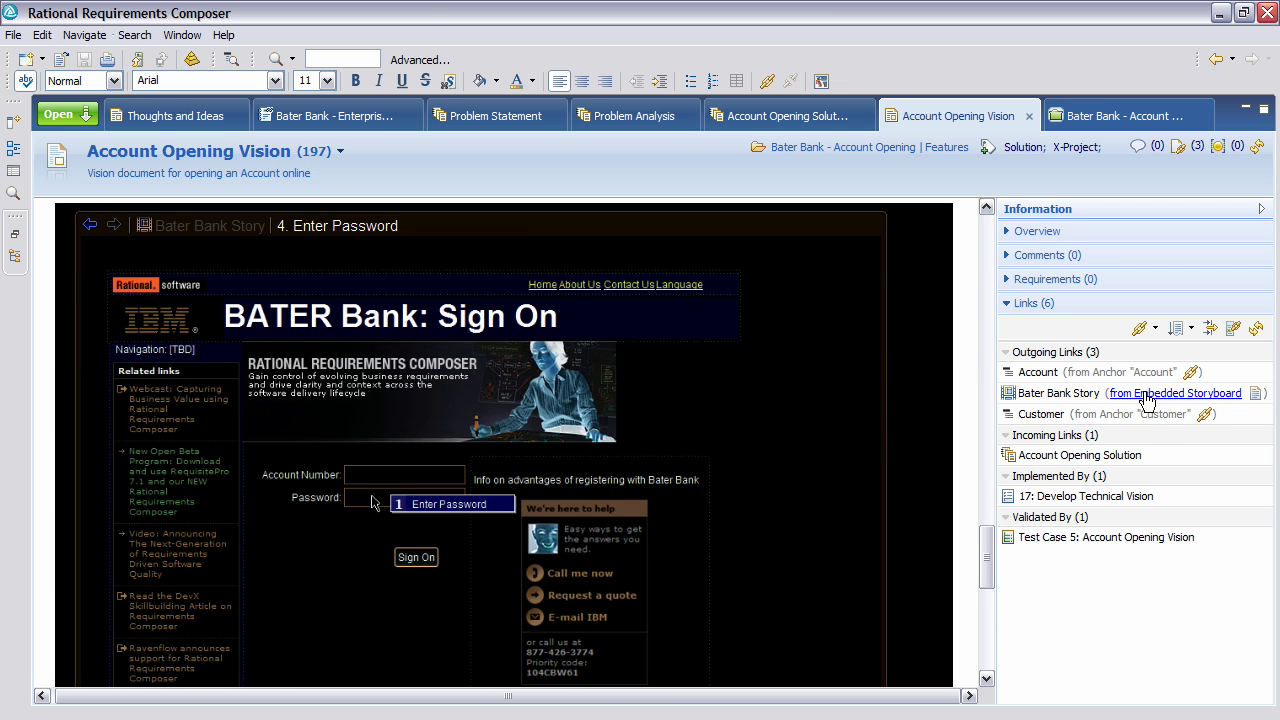
left_click(1146, 418)
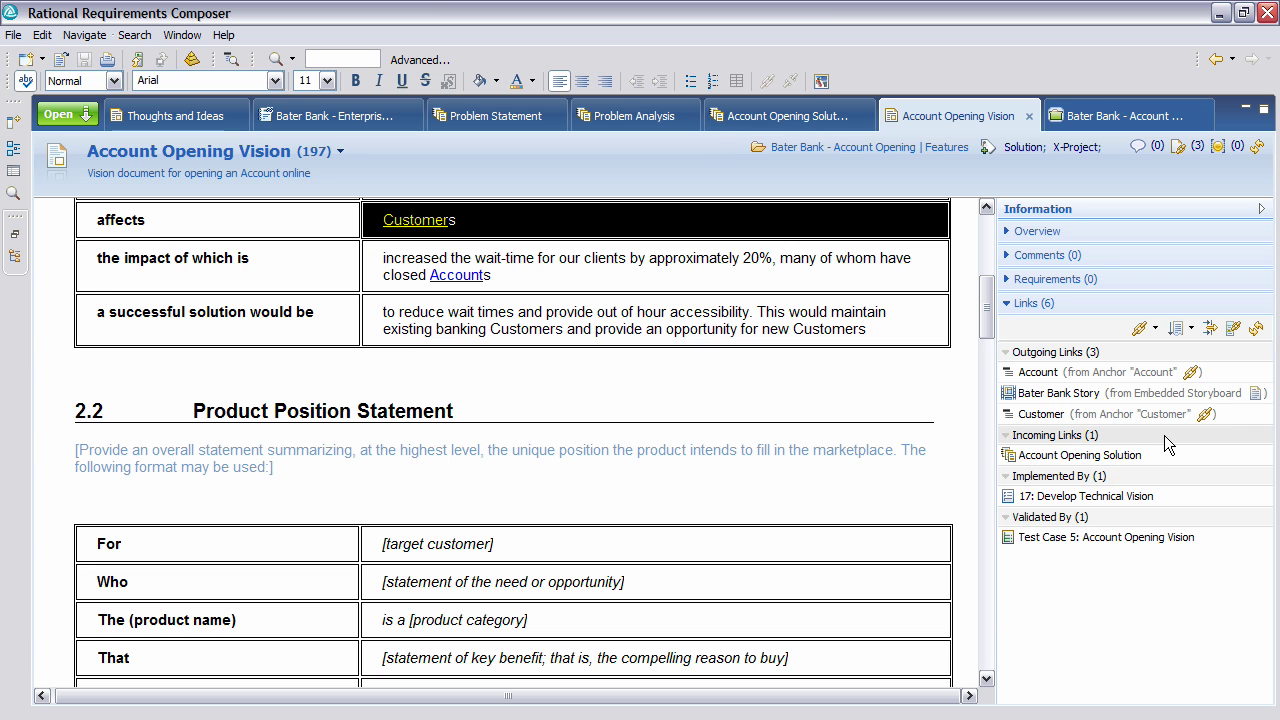
mouse_move(1134, 499)
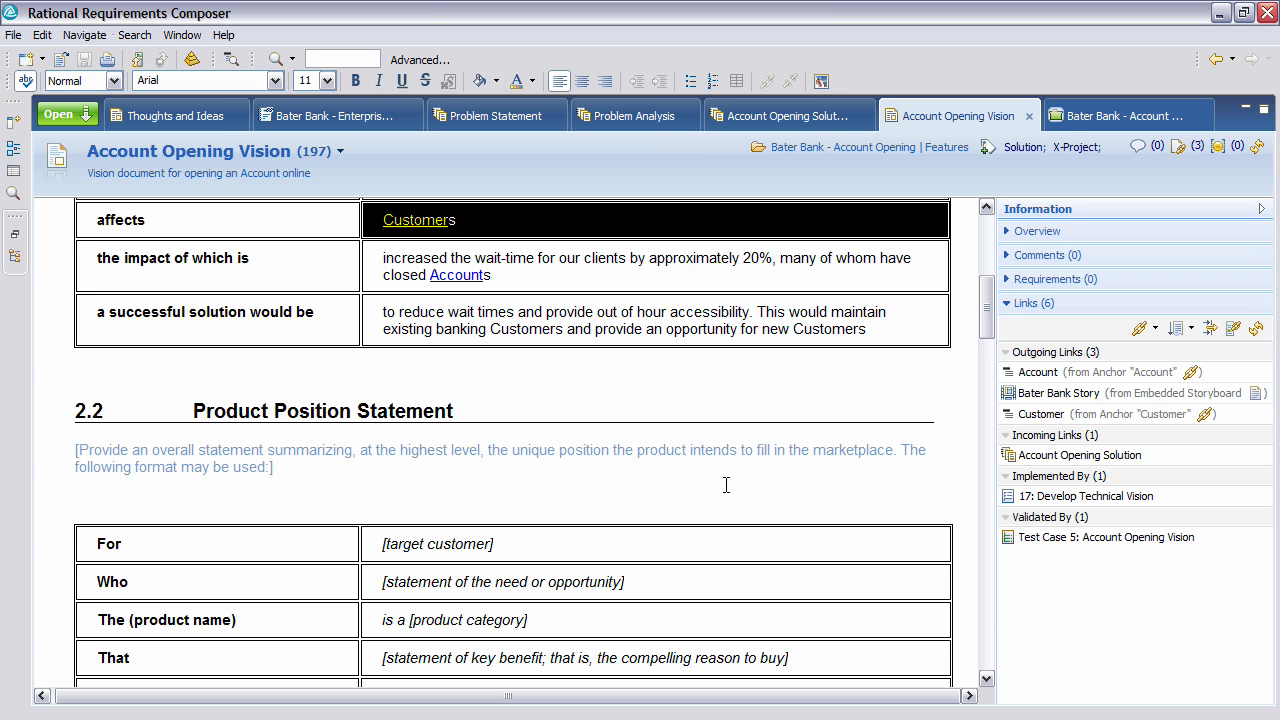
View the Account Opening Solution collection's management options and links, and open its linked Account Opening Test Plan in Rational Quality Manager
left_click(784, 113)
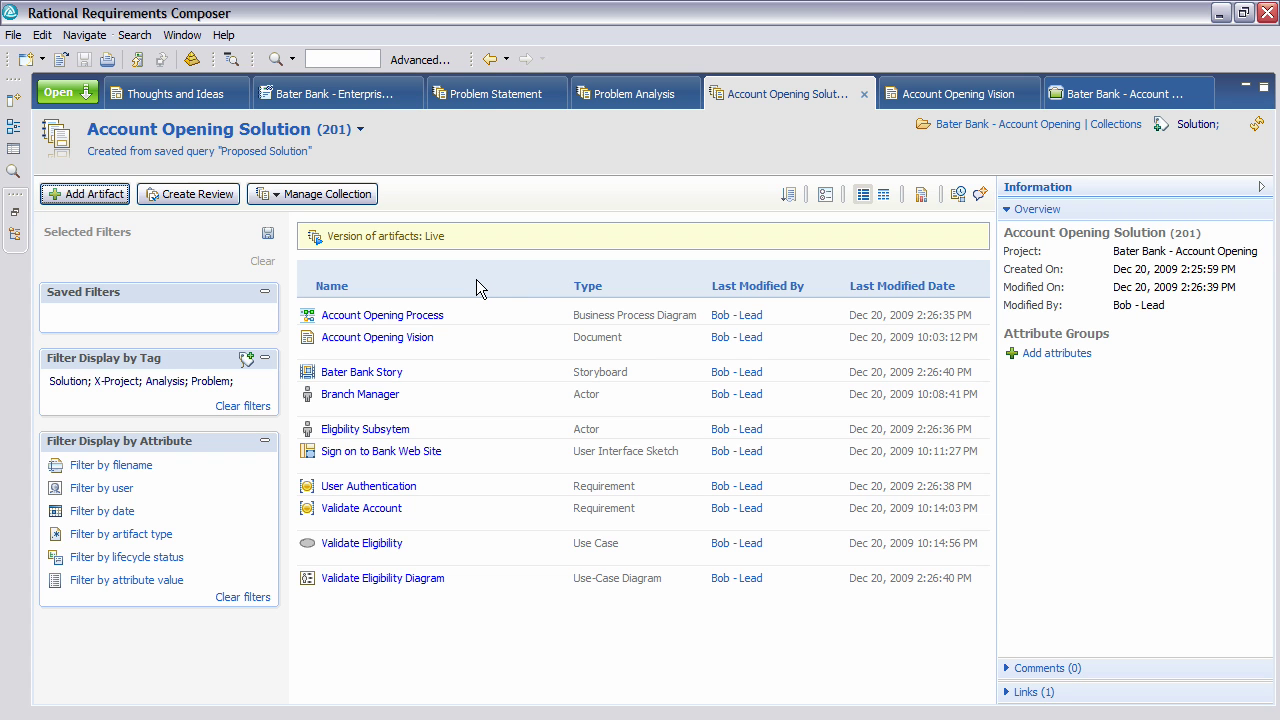
left_click(333, 196)
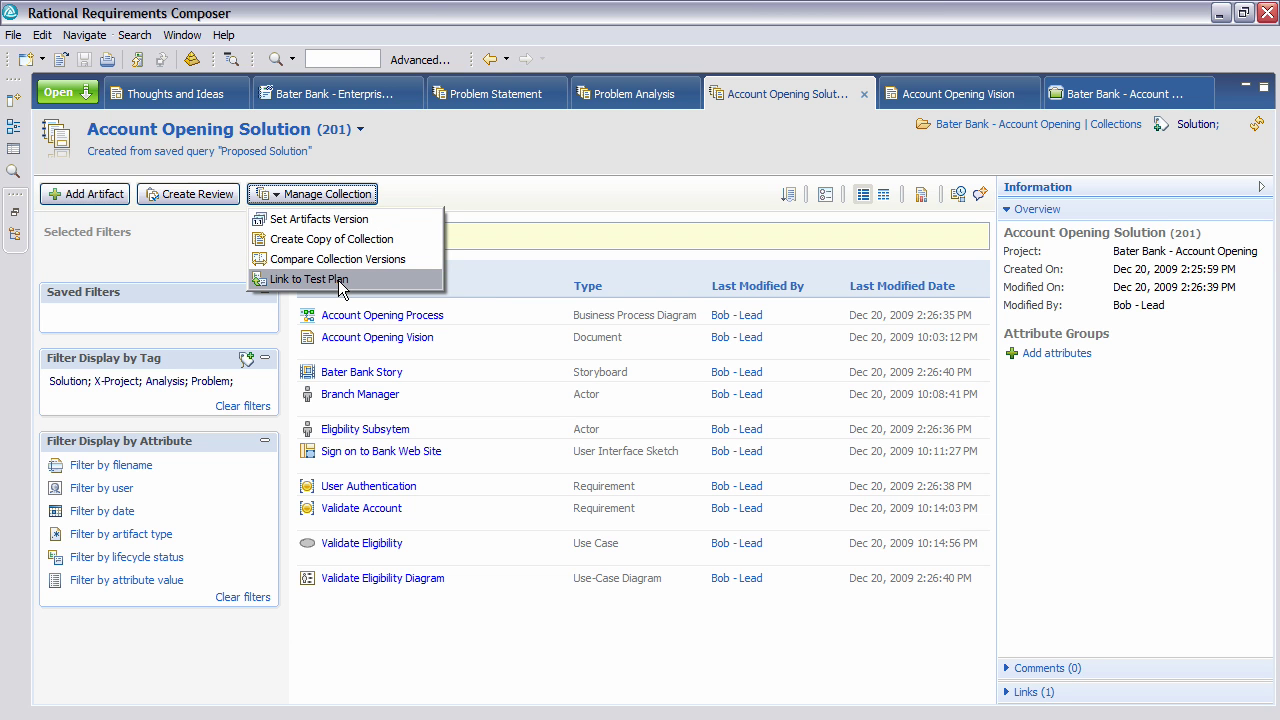
left_click(1033, 692)
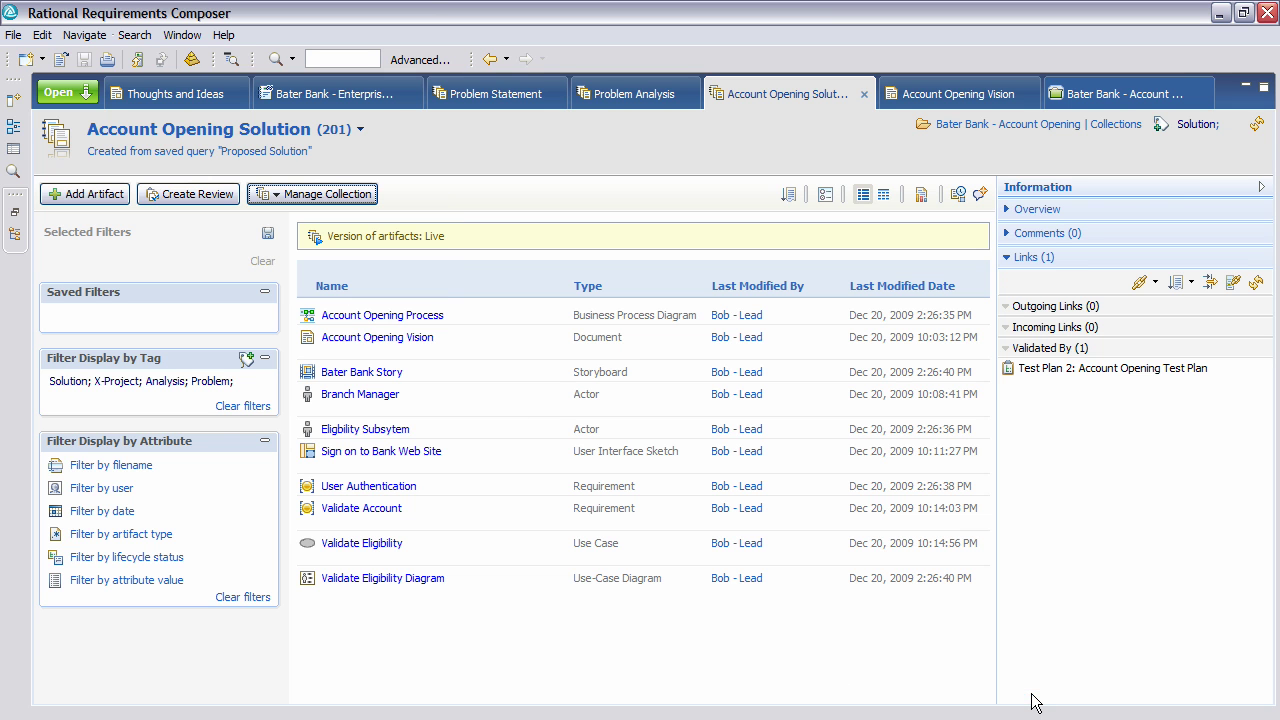
mouse_move(1097, 370)
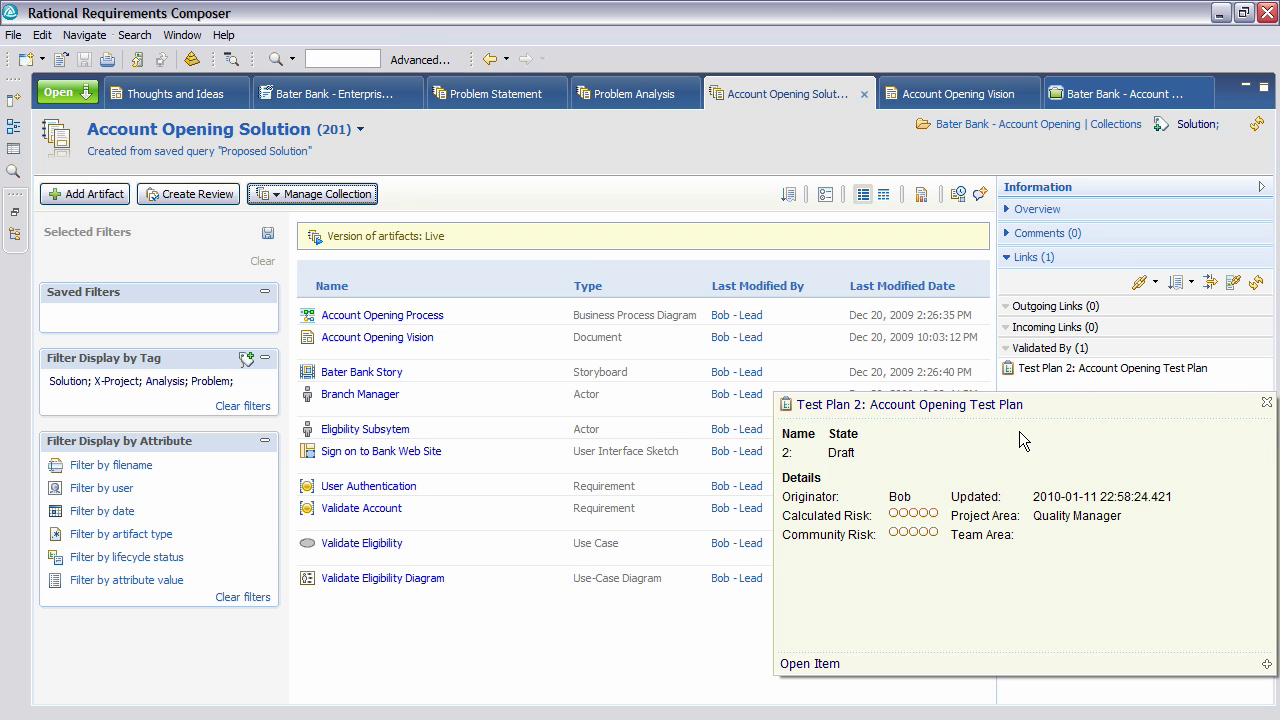
left_click(826, 666)
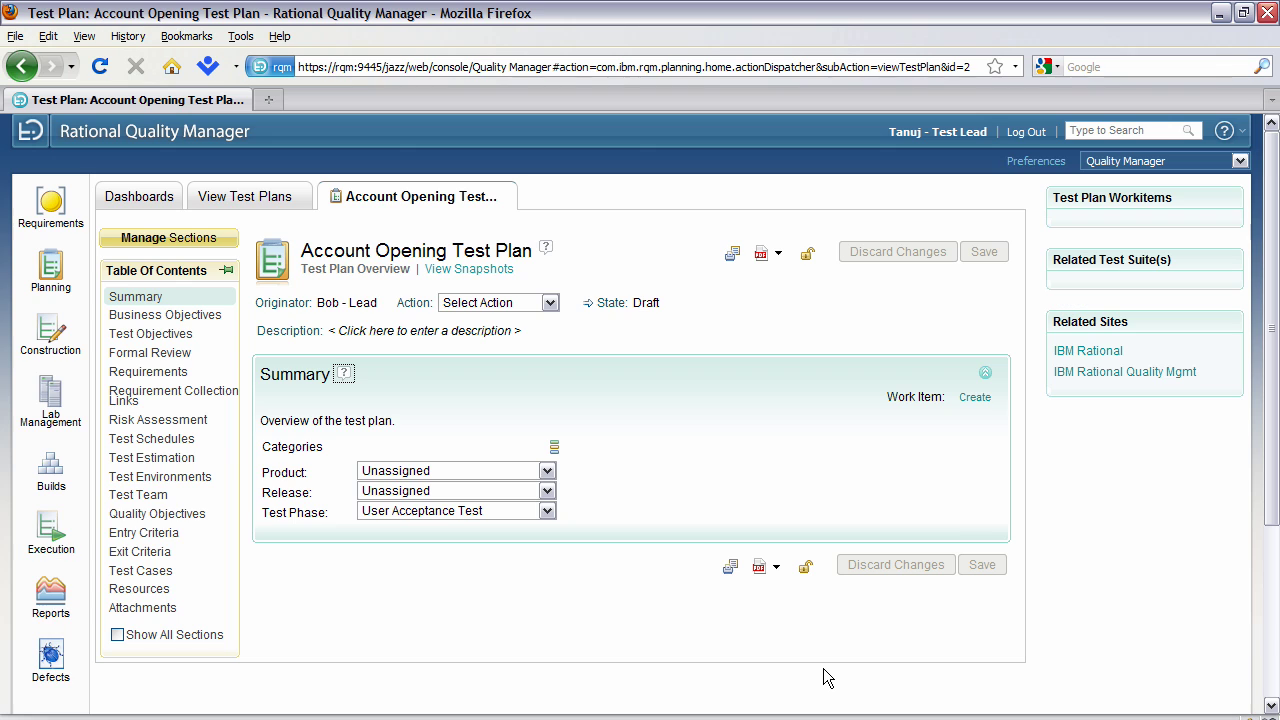
Generate test cases from the linked Account Opening Solution requirement collection and show the test plan's test cases
left_click(205, 392)
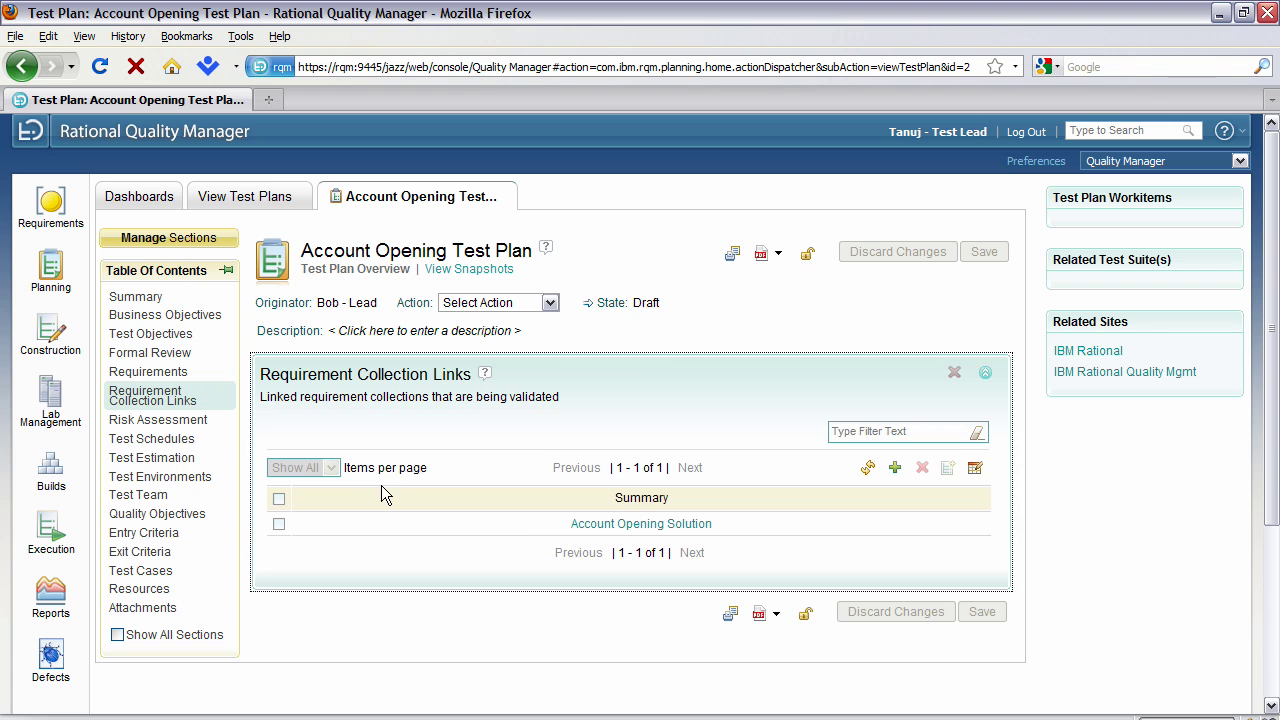
mouse_move(500, 520)
left_click(279, 524)
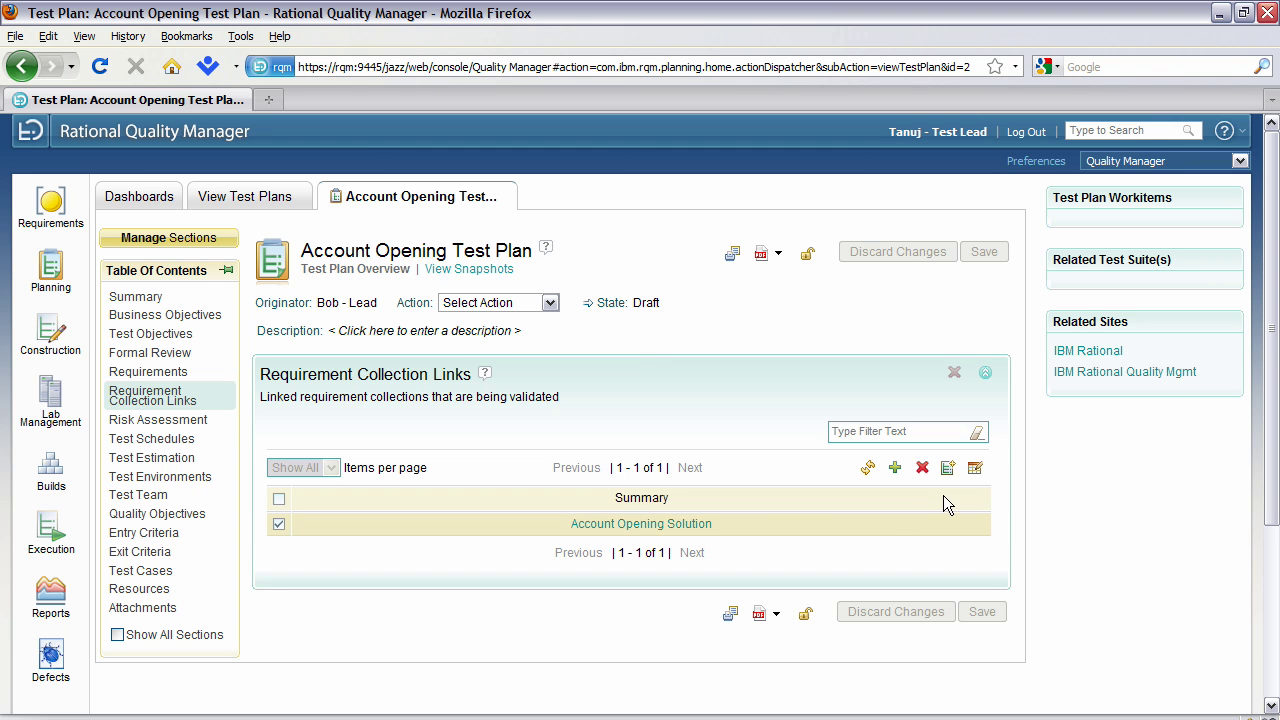
left_click(946, 470)
left_click(161, 573)
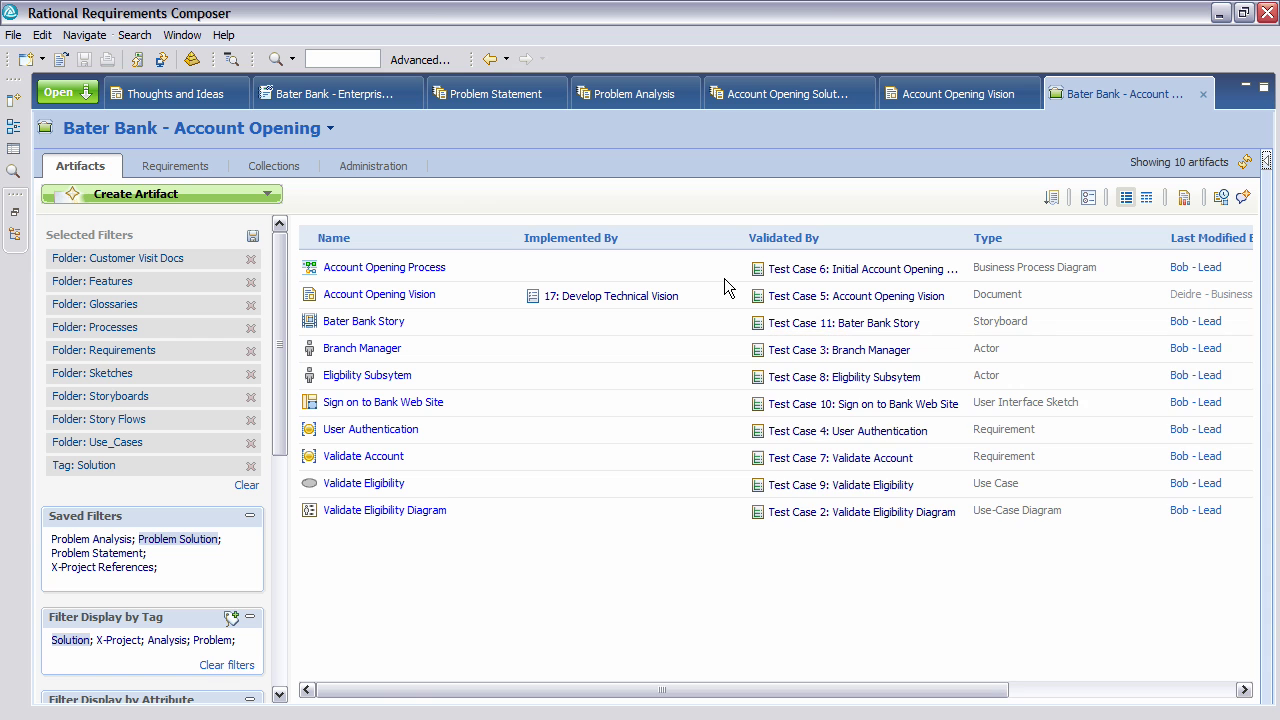
Preview Test Case 6 and the Develop Technical Vision task linked to the artifacts in Rational Requirements Composer
mouse_move(837, 270)
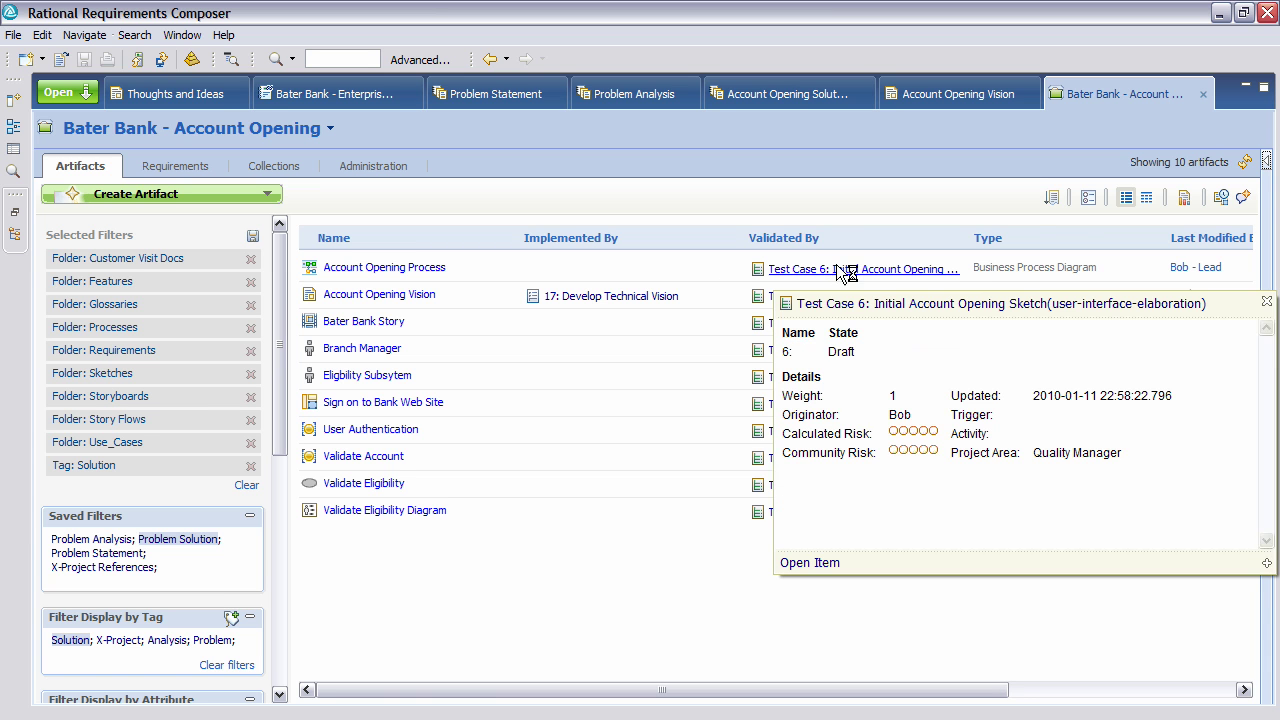
mouse_move(640, 305)
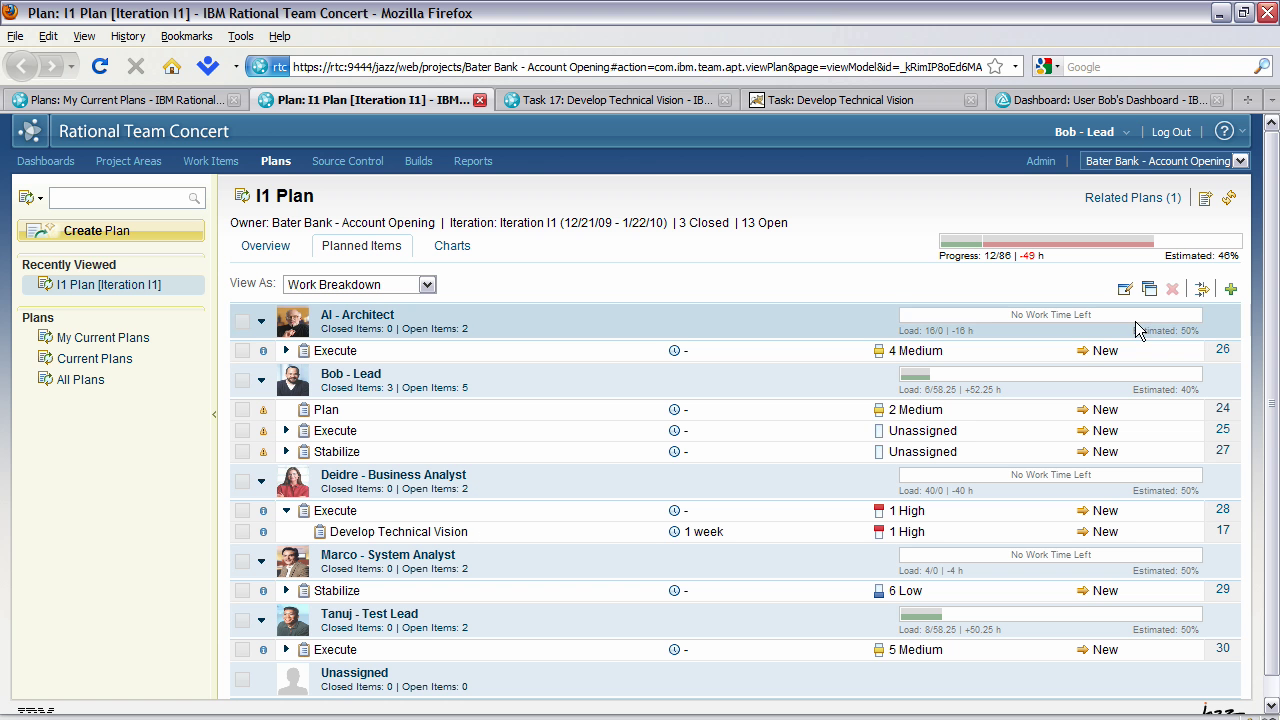
Start adding work items from Bater Bank - Account Opening requirements to the I1 Plan, using the Account Opening Solution collection
left_click(1230, 291)
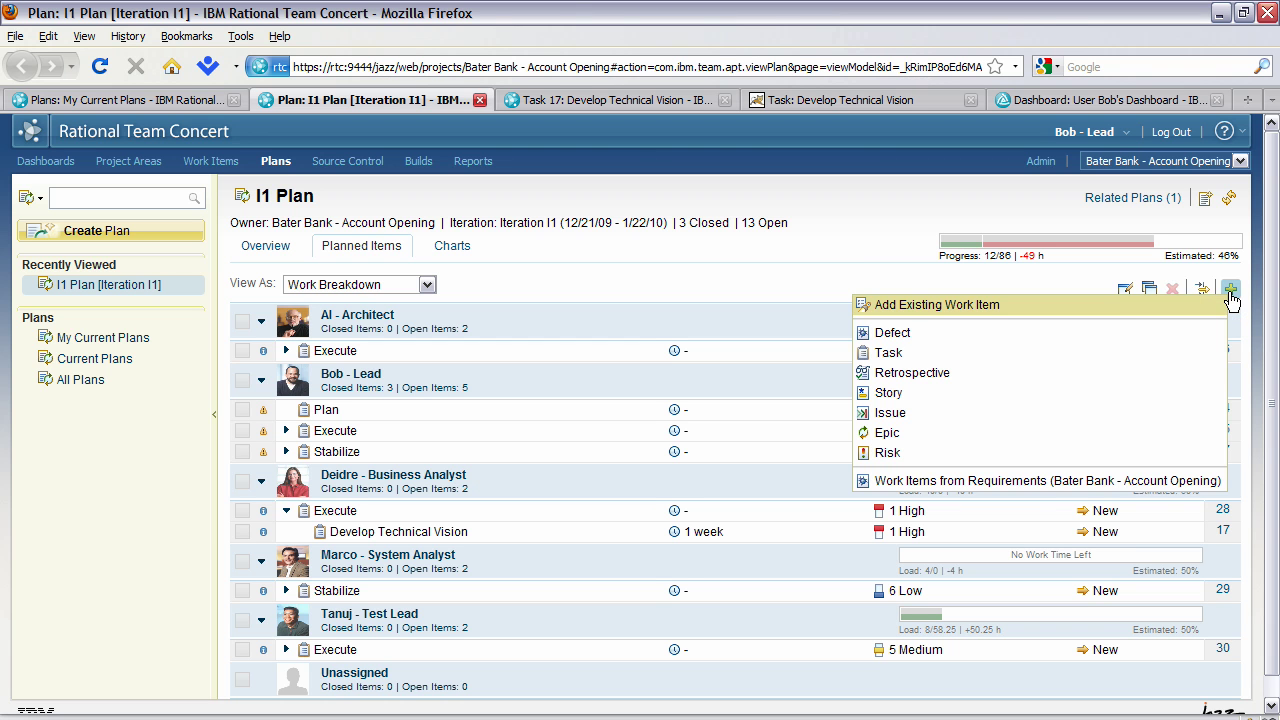
left_click(1165, 483)
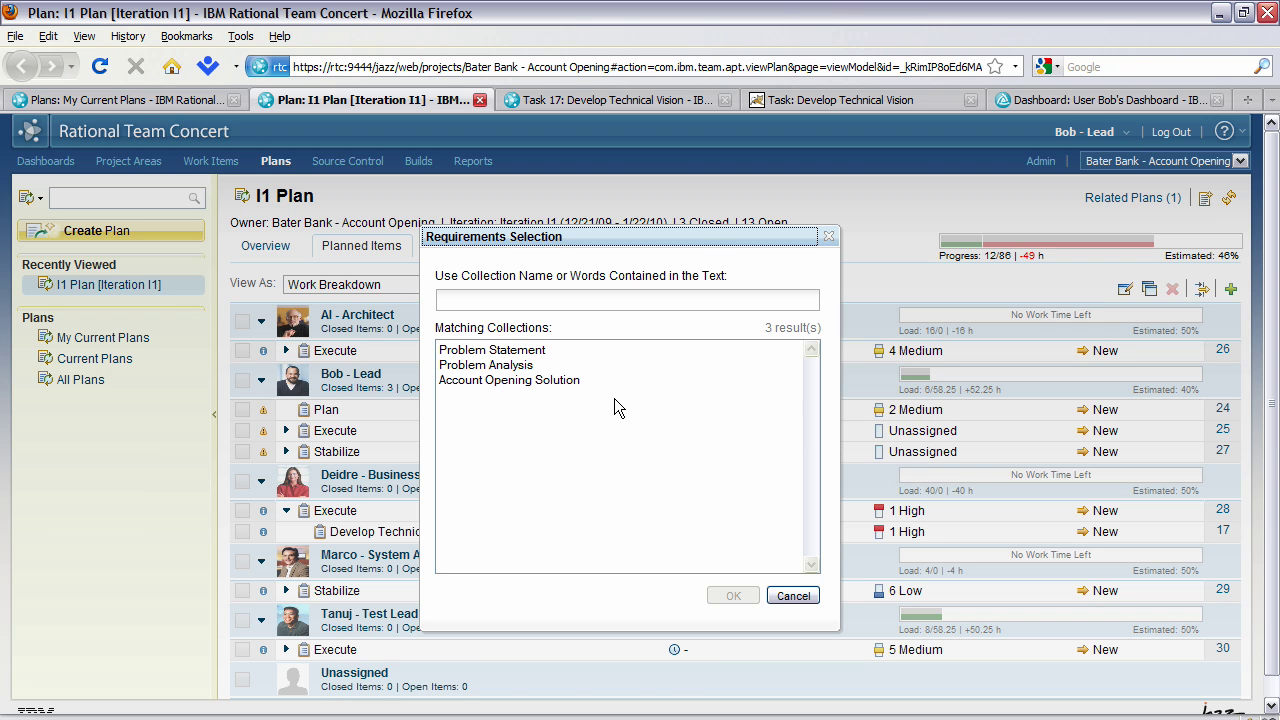
left_click(538, 383)
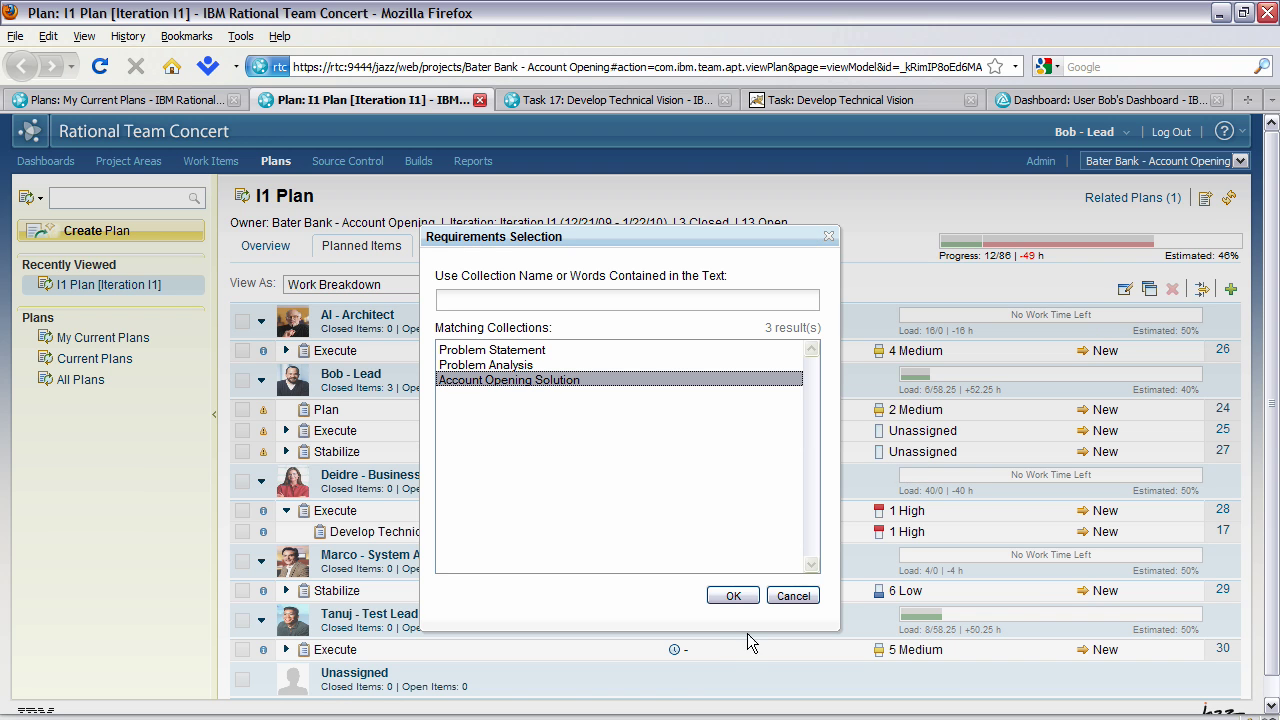
left_click(731, 595)
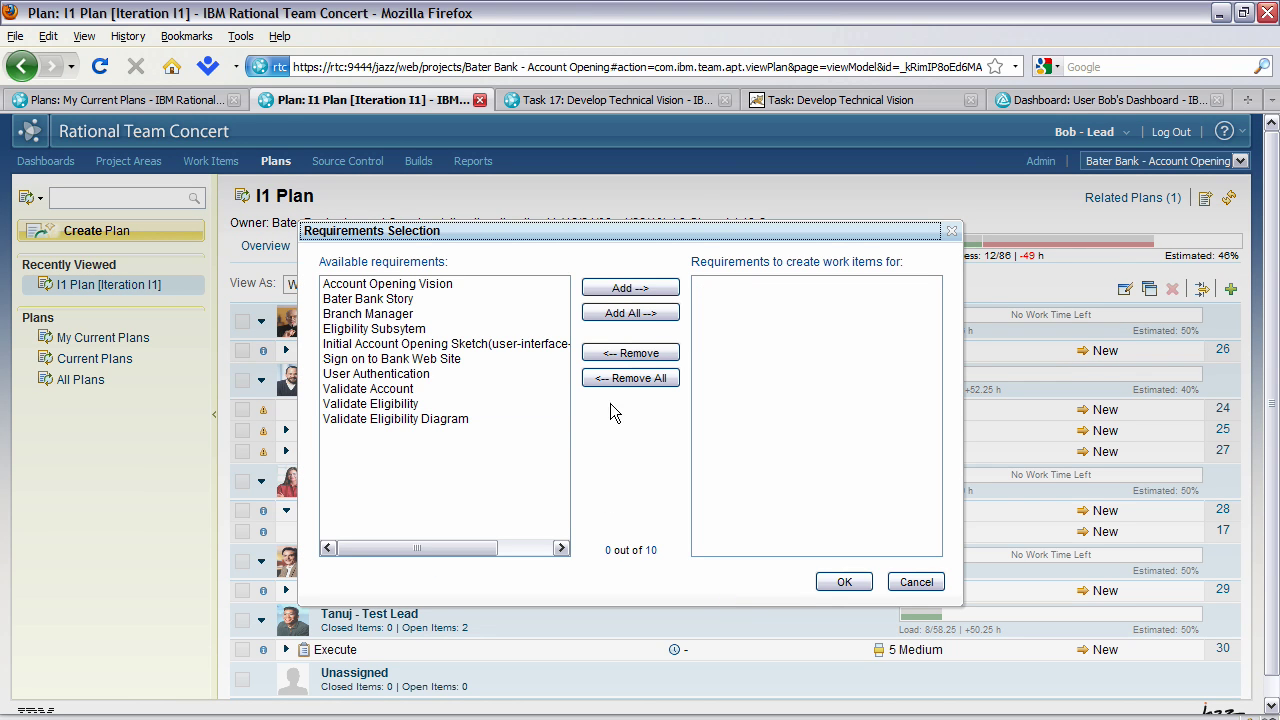
Select all of the collection's requirements except Initial Account Opening Sketch, and create work items for all of them with the preset attributes
left_click(646, 313)
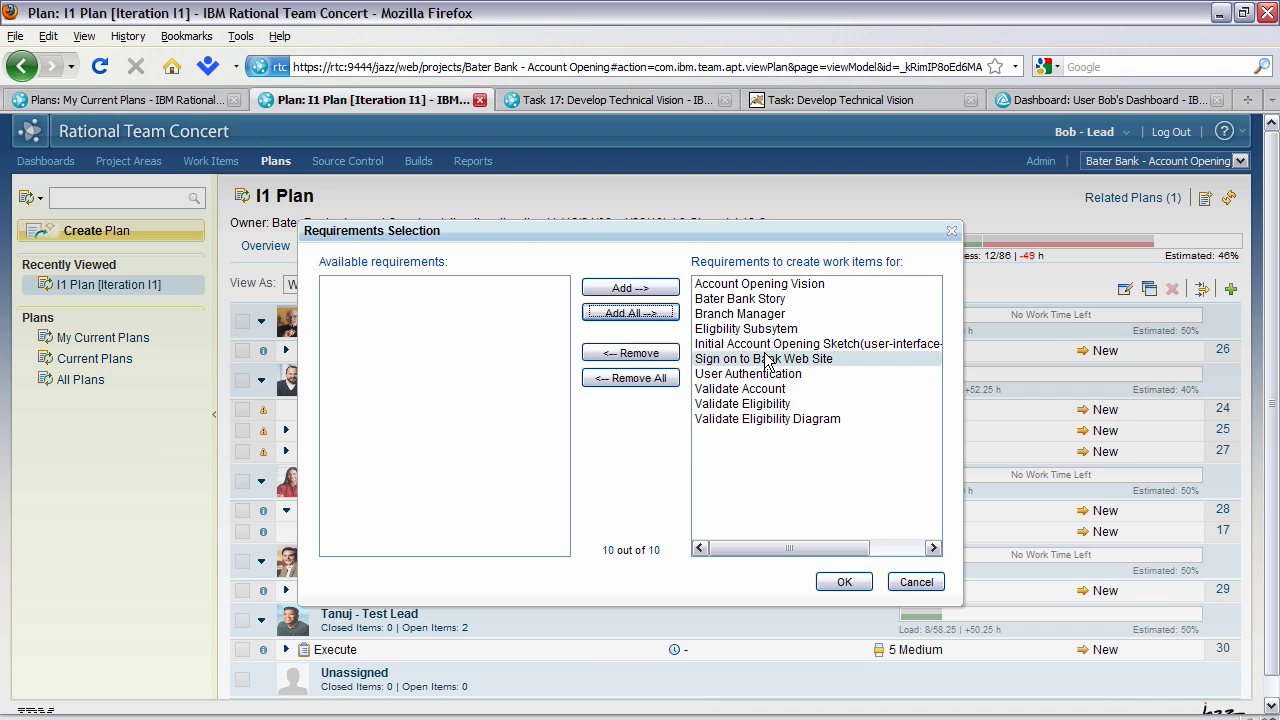
left_click(765, 345)
left_click(642, 353)
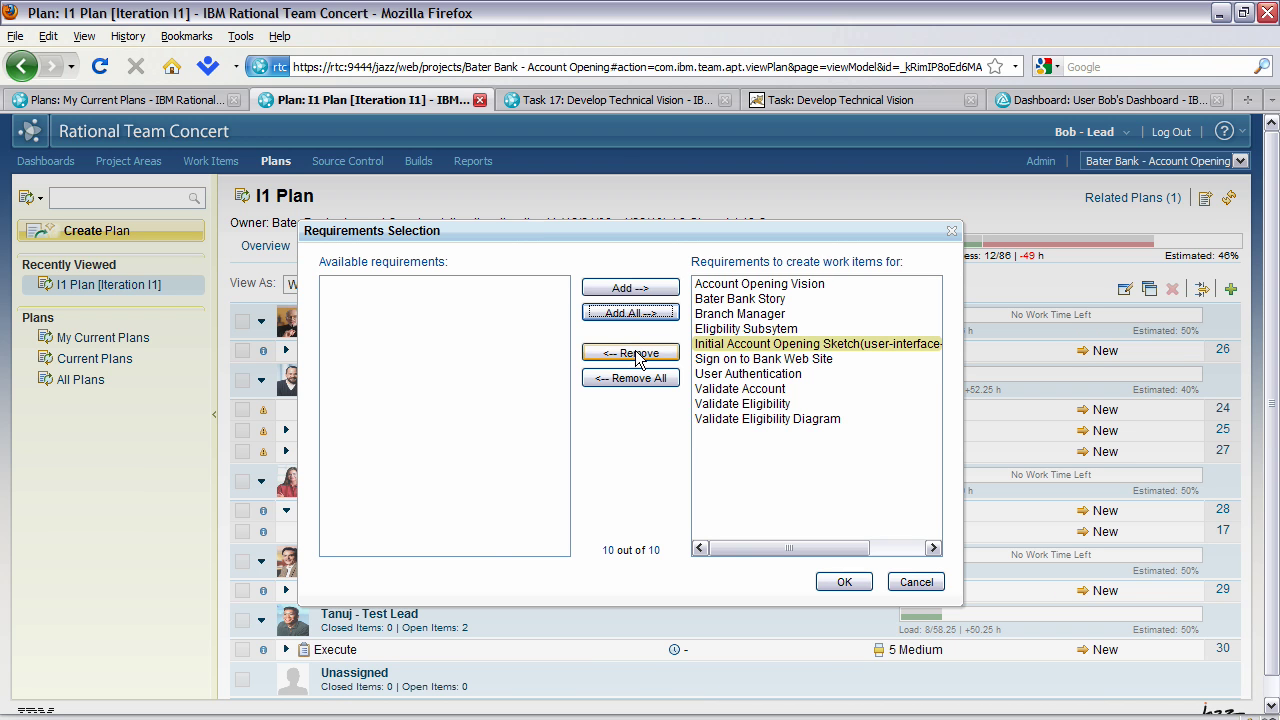
left_click(844, 583)
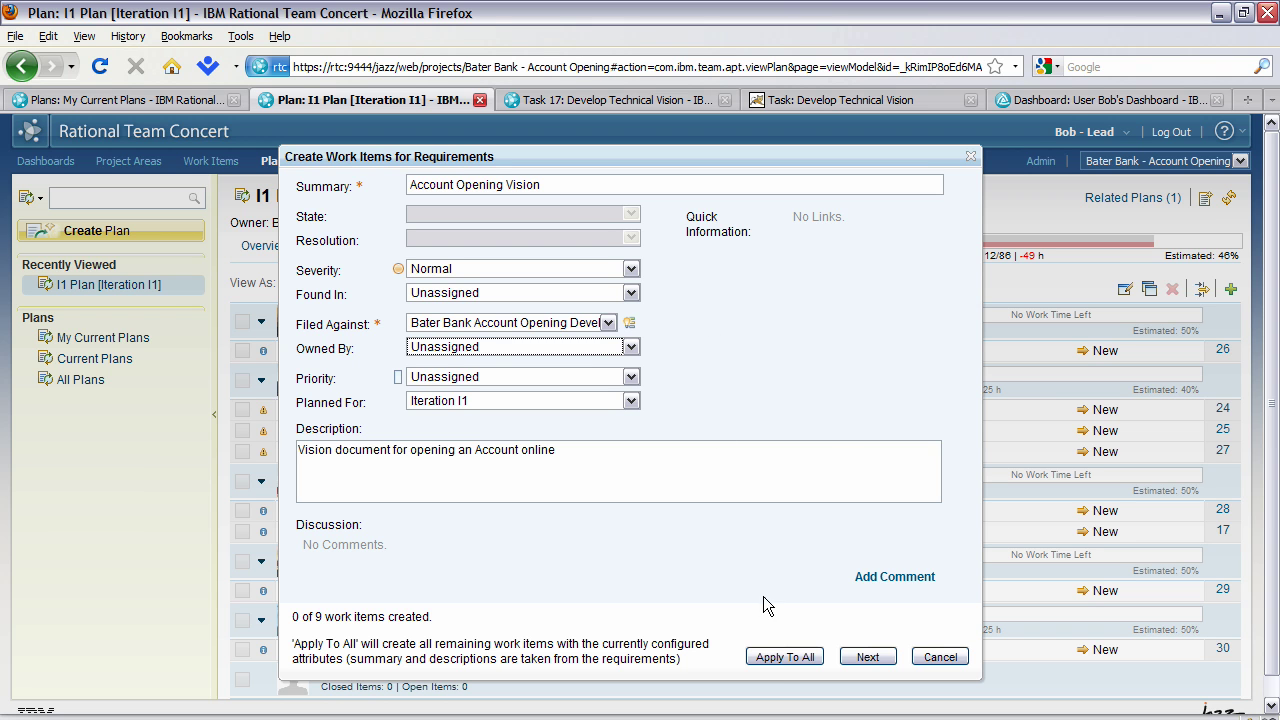
left_click(784, 657)
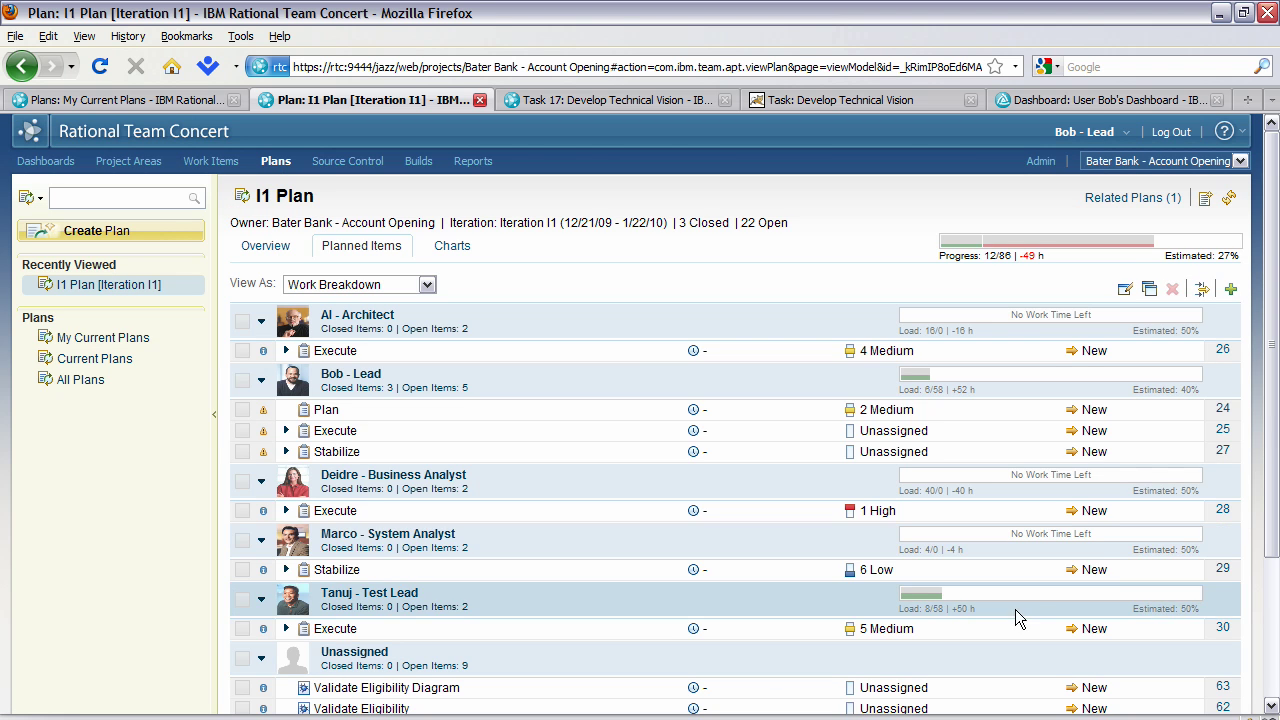
scroll(1273, 540, "down", 3)
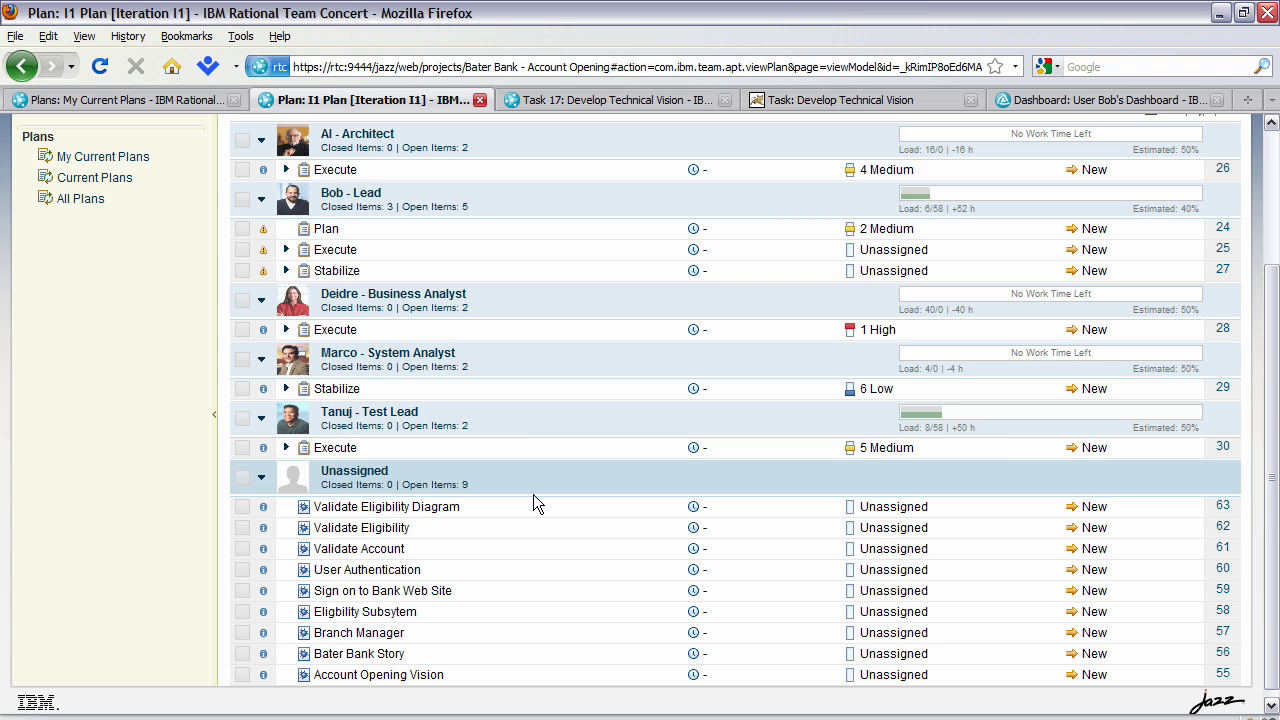
Switch to the lead's dashboard in Rational Requirements Composer
left_click(1066, 104)
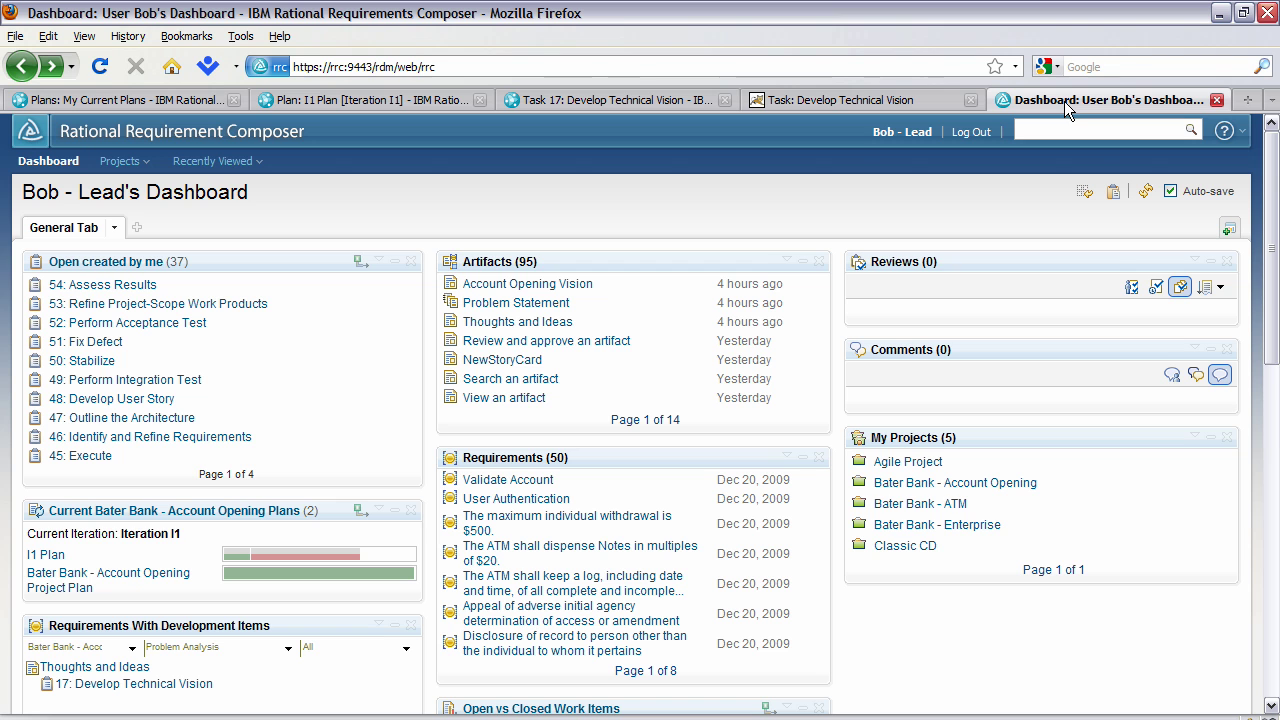